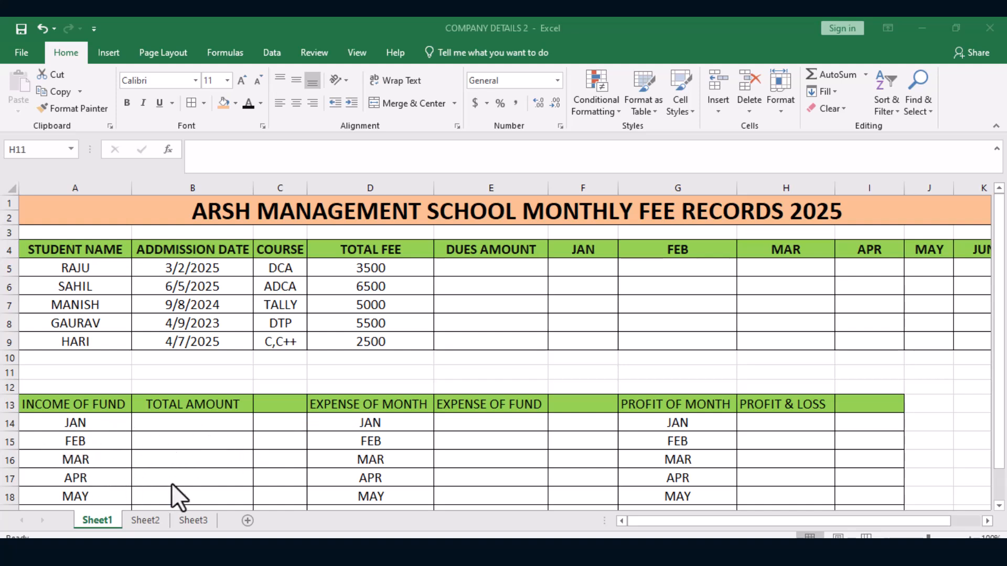
{"action": "scroll", "coordinate": [131, 480], "scroll_direction": "down", "scroll_amount": 1}
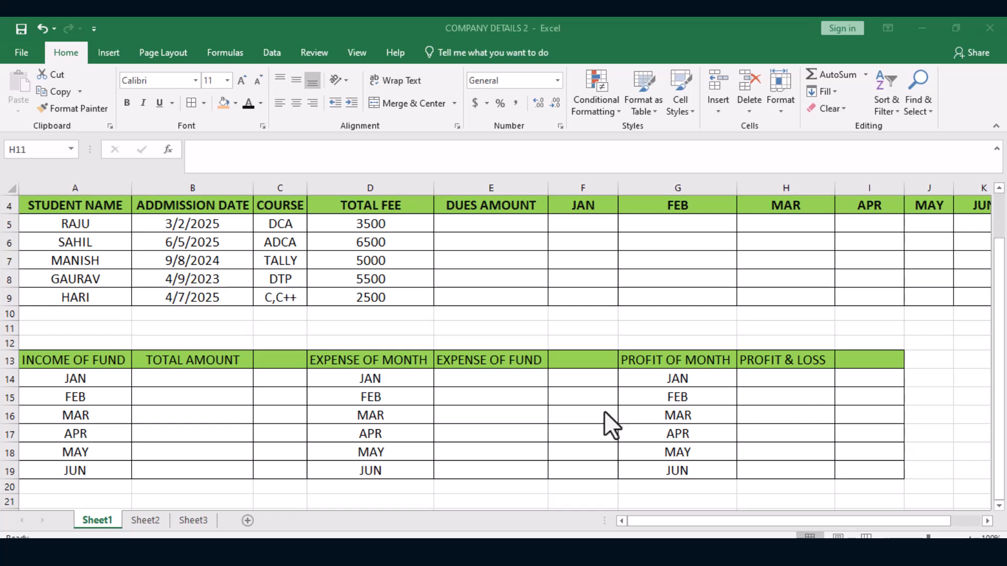
{"action": "scroll", "coordinate": [504, 325], "scroll_direction": "up", "scroll_amount": 1}
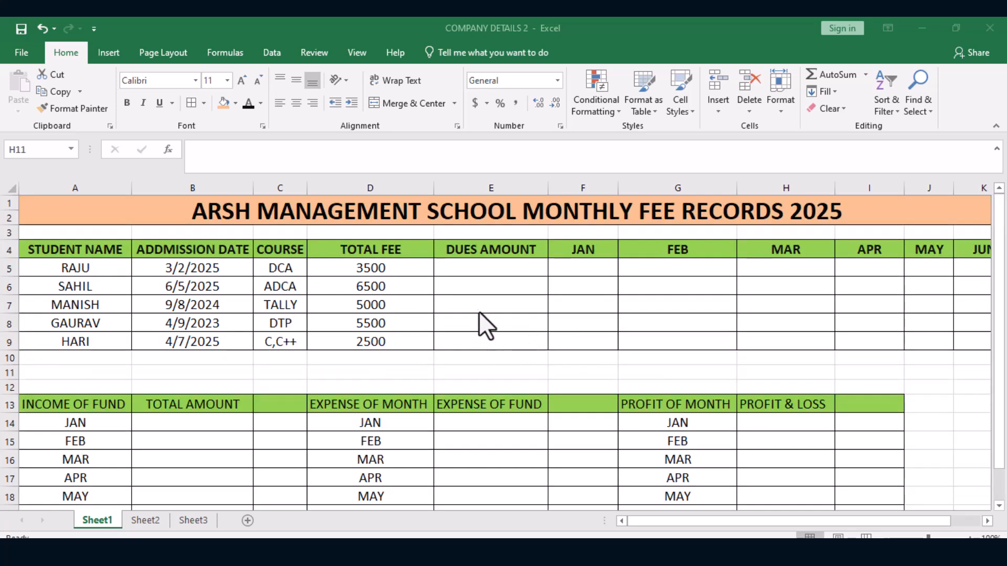
- Calculate the first student's dues amount in E5 with =D5-F5-G5-H5-I5-J5-K5 and fill the formula down to E9
{"action": "left_click", "coordinate": [508, 270]}
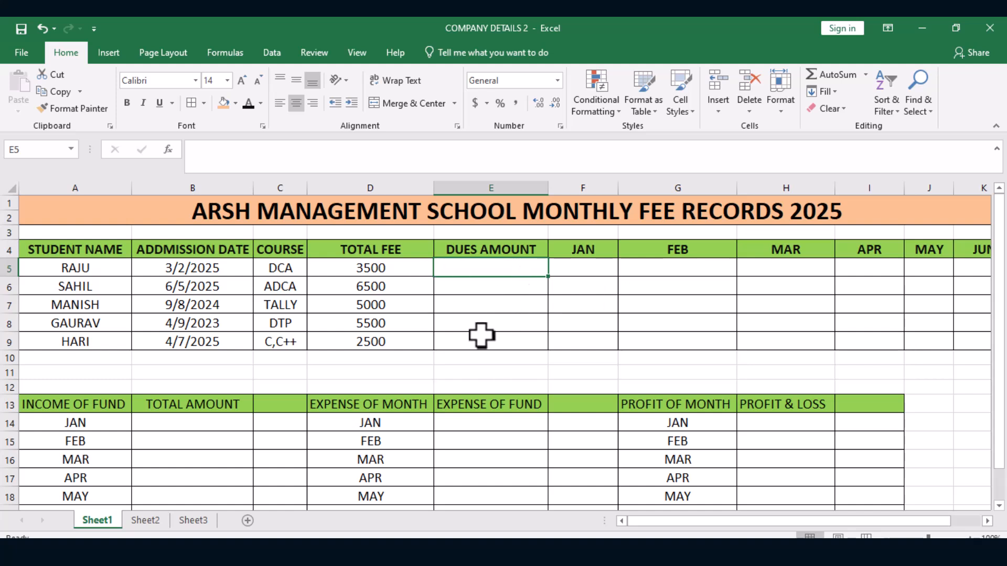
{"action": "type", "text": "="}
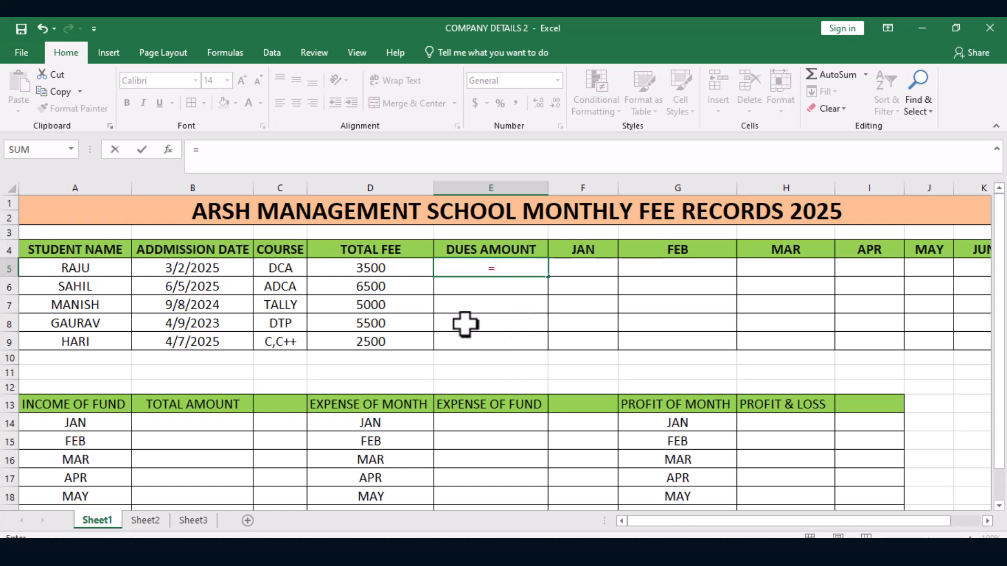
{"action": "left_click", "coordinate": [363, 271]}
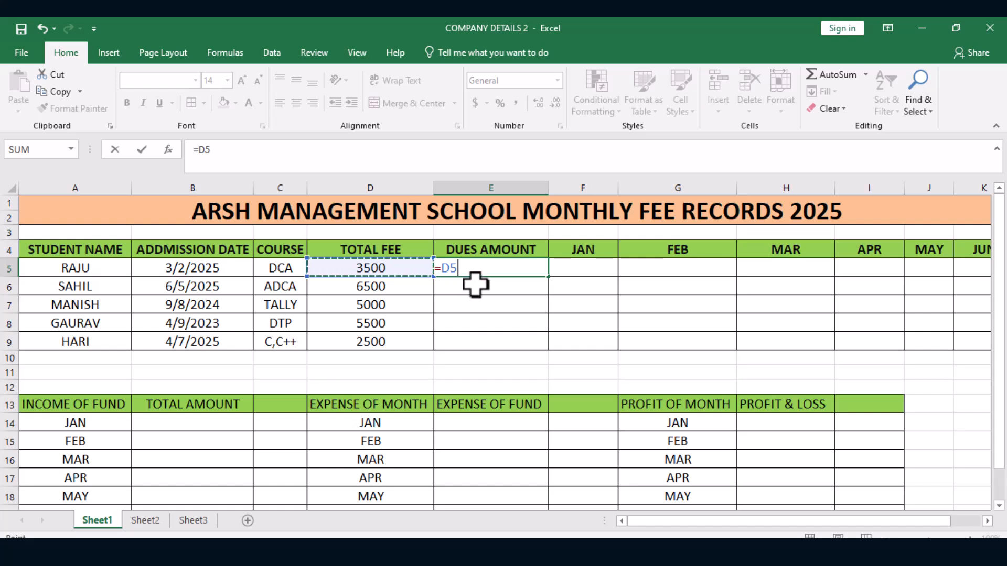
{"action": "type", "text": "-"}
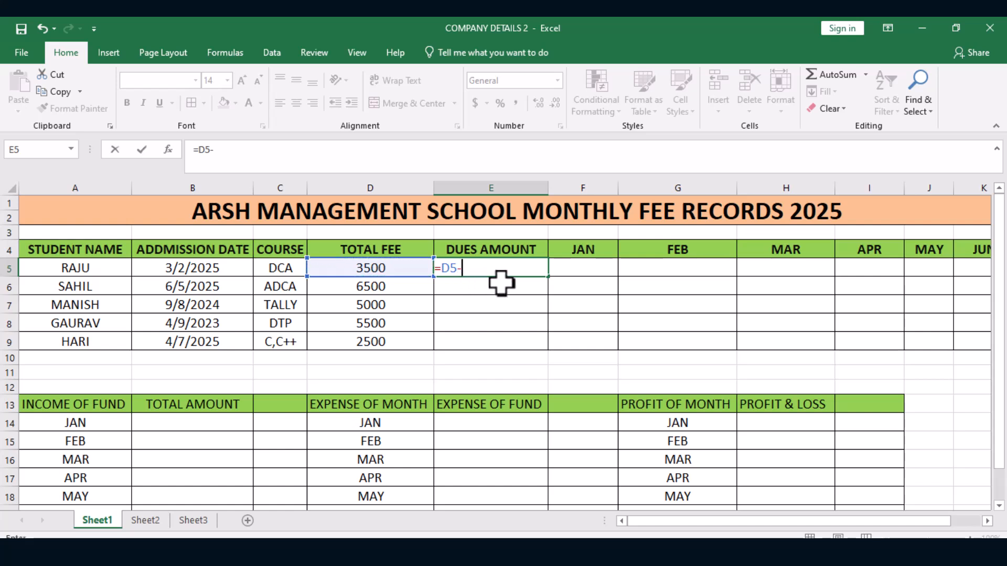
{"action": "left_click", "coordinate": [582, 268]}
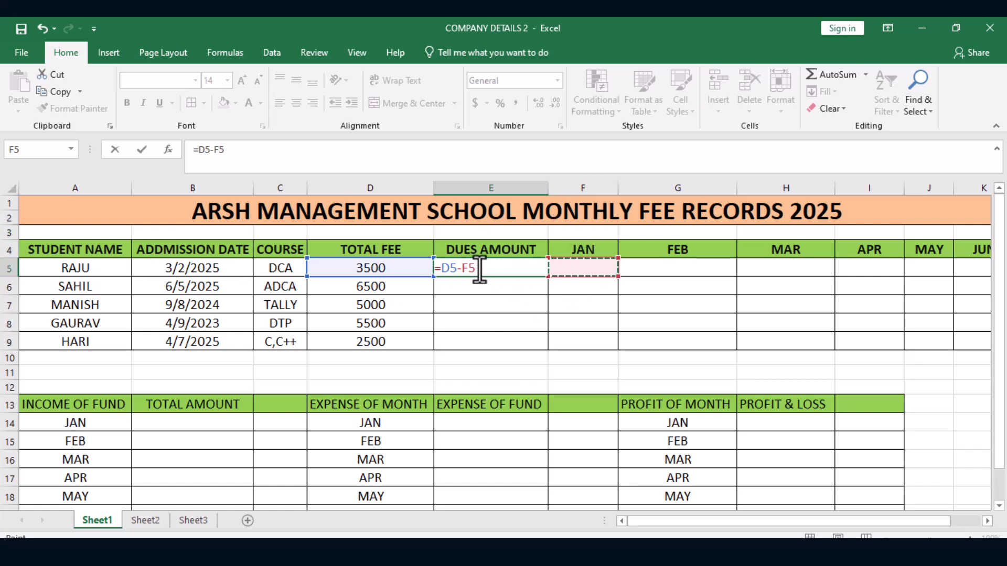
{"action": "type", "text": "-"}
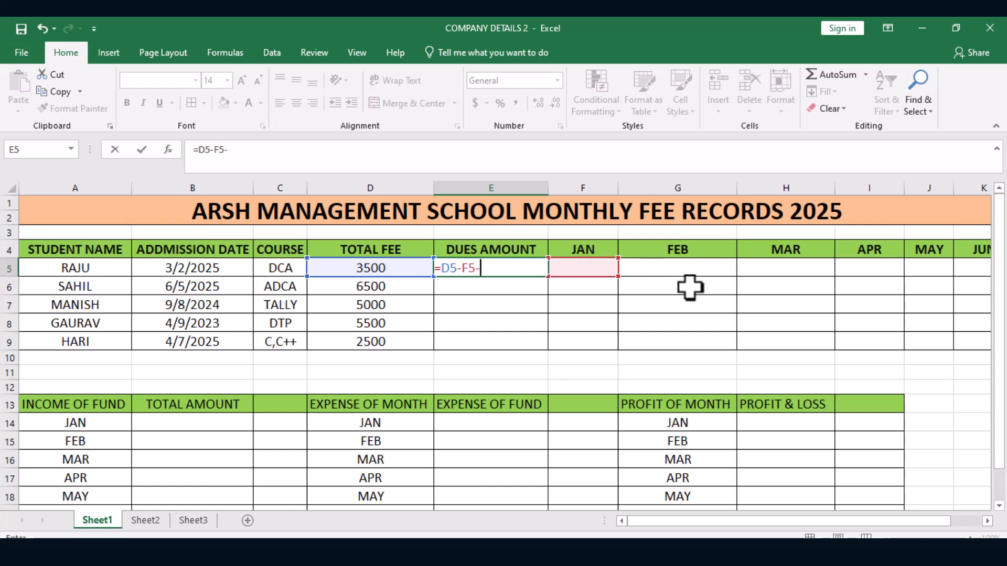
{"action": "left_click", "coordinate": [671, 265]}
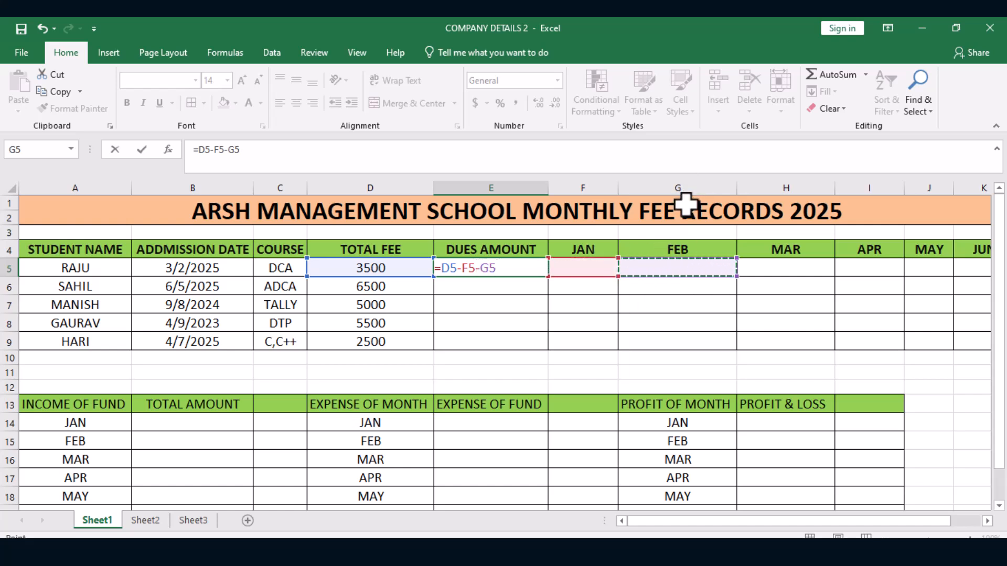
{"action": "type", "text": "-"}
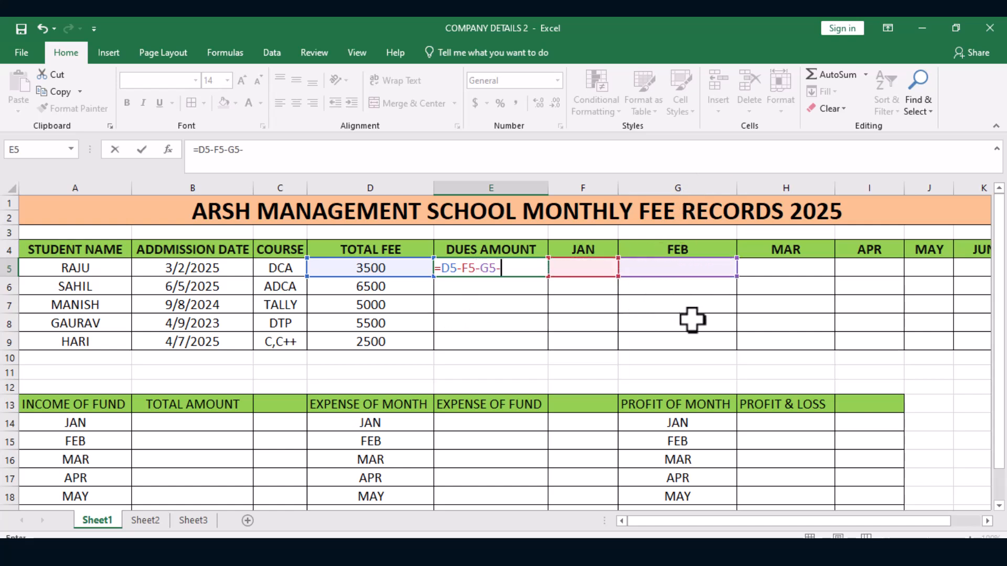
{"action": "left_click", "coordinate": [767, 270]}
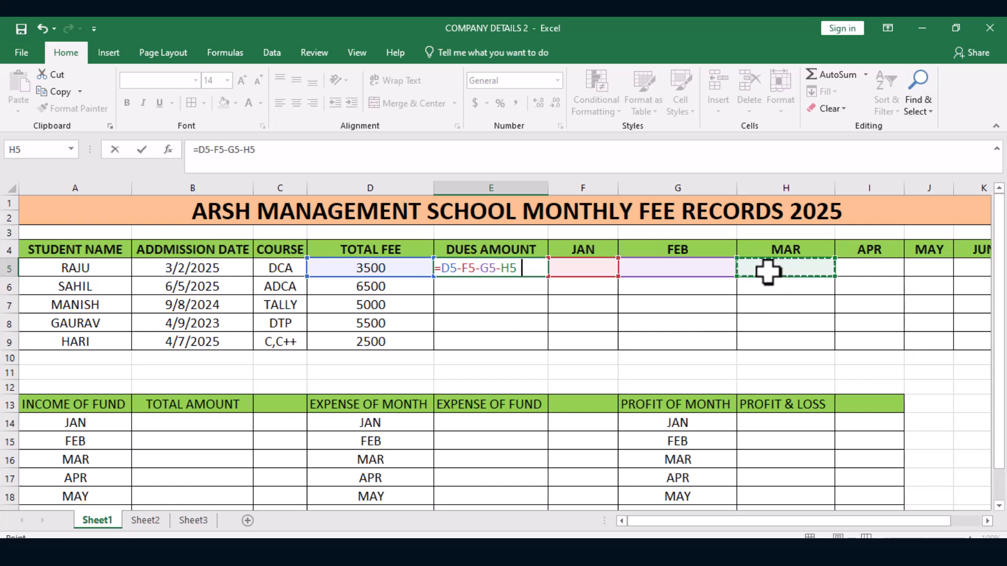
{"action": "type", "text": "-"}
{"action": "left_click", "coordinate": [859, 269]}
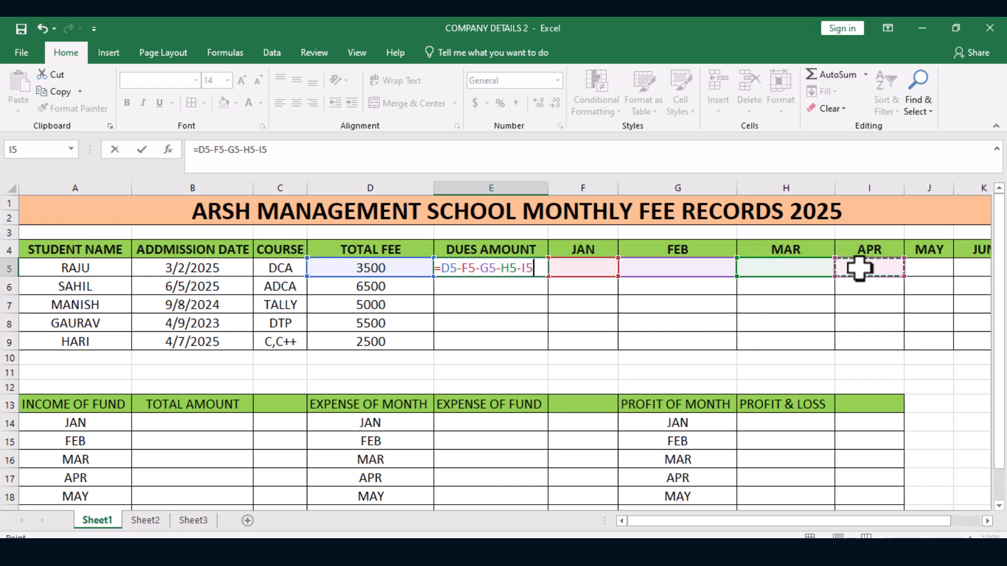
{"action": "type", "text": "-"}
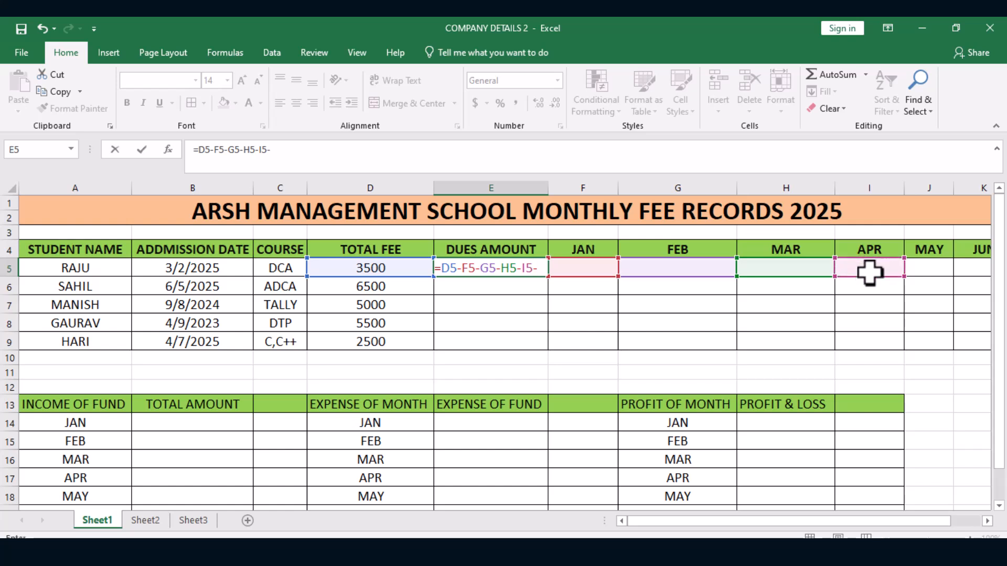
{"action": "left_click", "coordinate": [927, 269]}
{"action": "type", "text": "-"}
{"action": "left_click", "coordinate": [971, 269]}
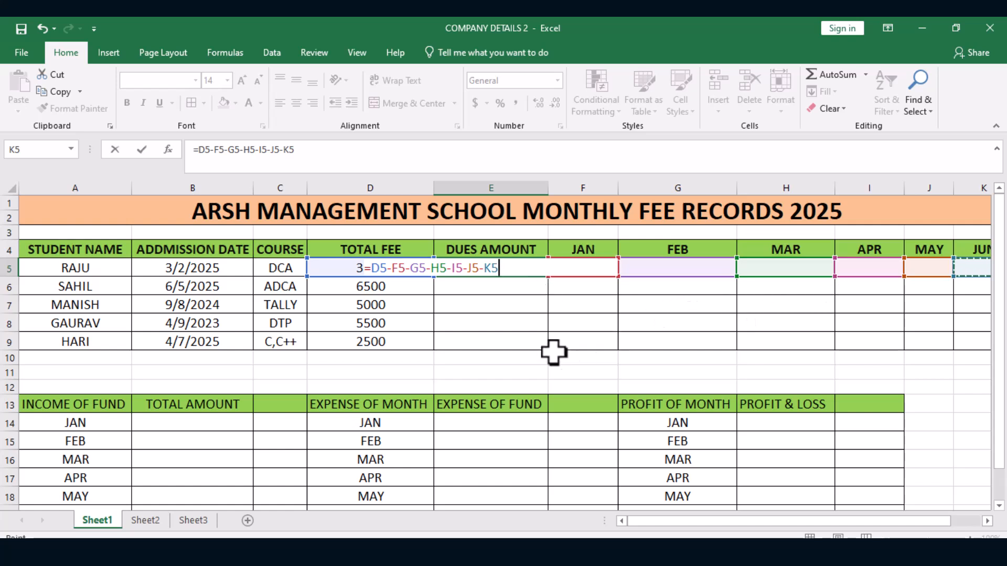
{"action": "key", "text": "Return"}
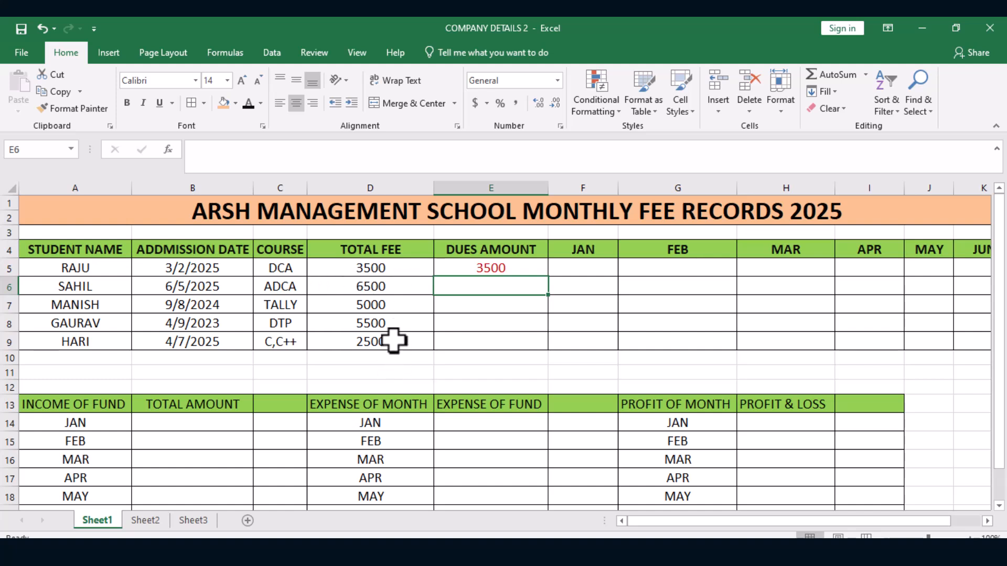
{"action": "left_click", "coordinate": [490, 270]}
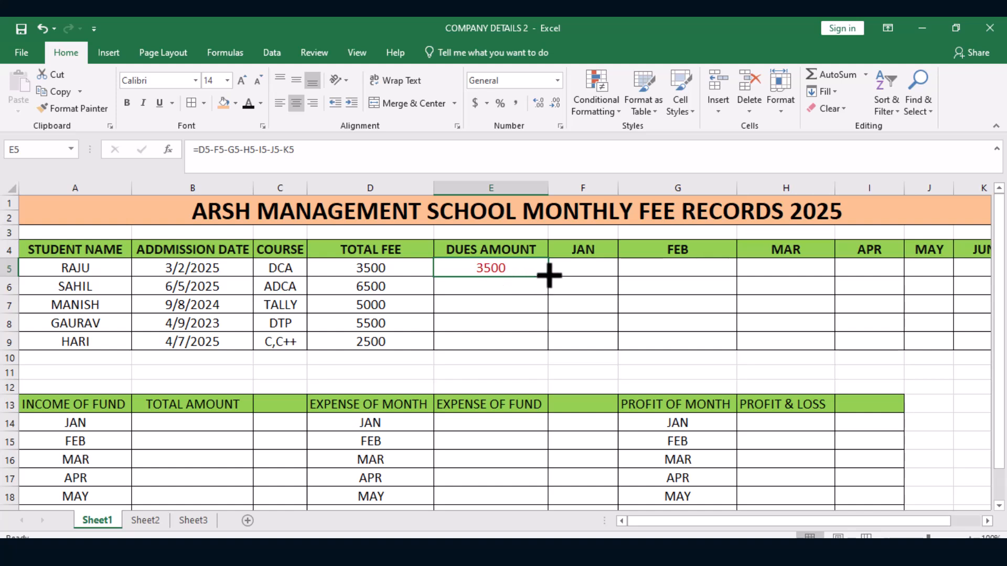
{"action": "left_click_drag", "start_coordinate": [549, 275], "coordinate": [548, 345]}
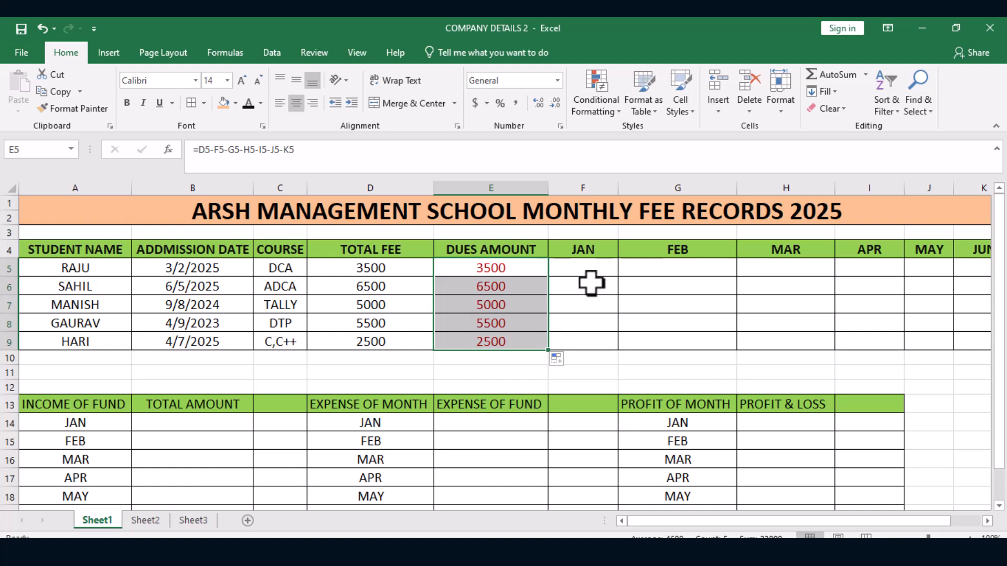
- Enter the first student's fee payments in row 5: 1000 for JAN, 500 for FEB and 600 for MAR
{"action": "left_click", "coordinate": [582, 270]}
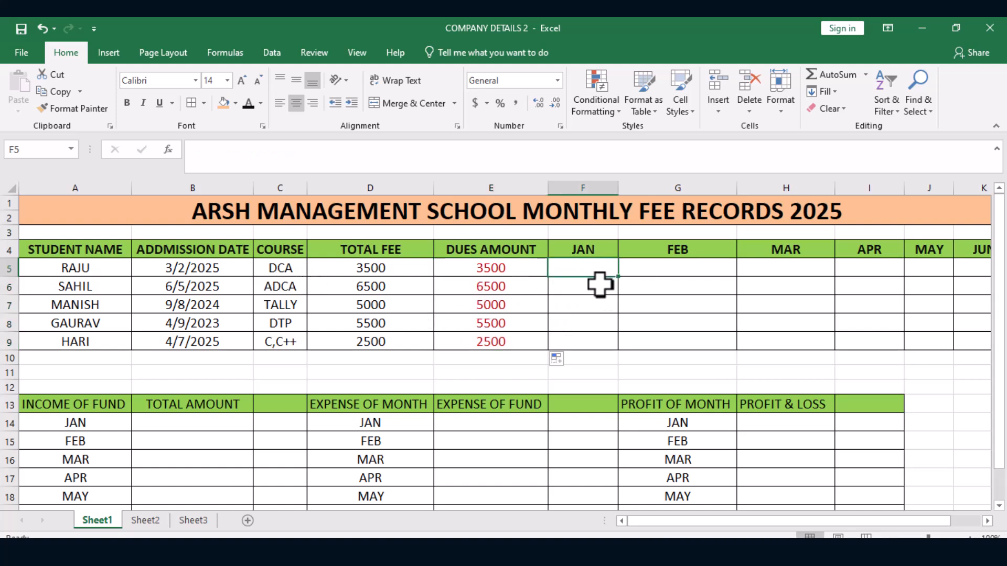
{"action": "type", "text": "1000"}
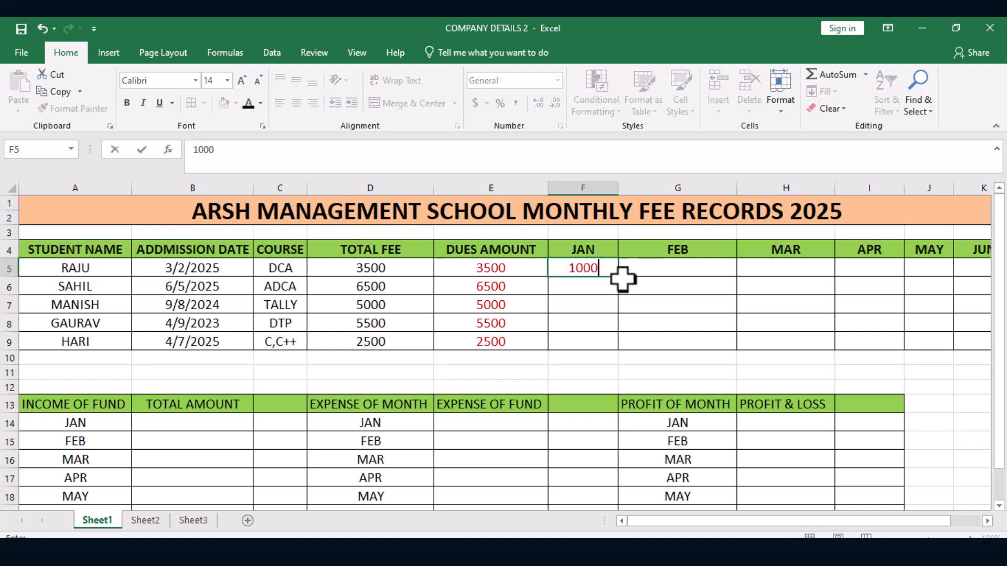
{"action": "left_click", "coordinate": [633, 287]}
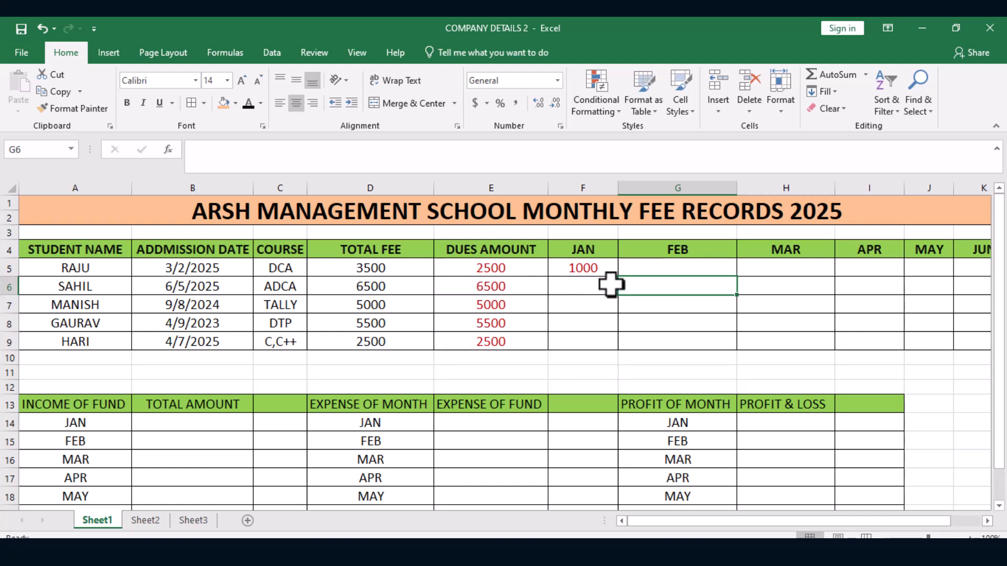
{"action": "left_click", "coordinate": [670, 270]}
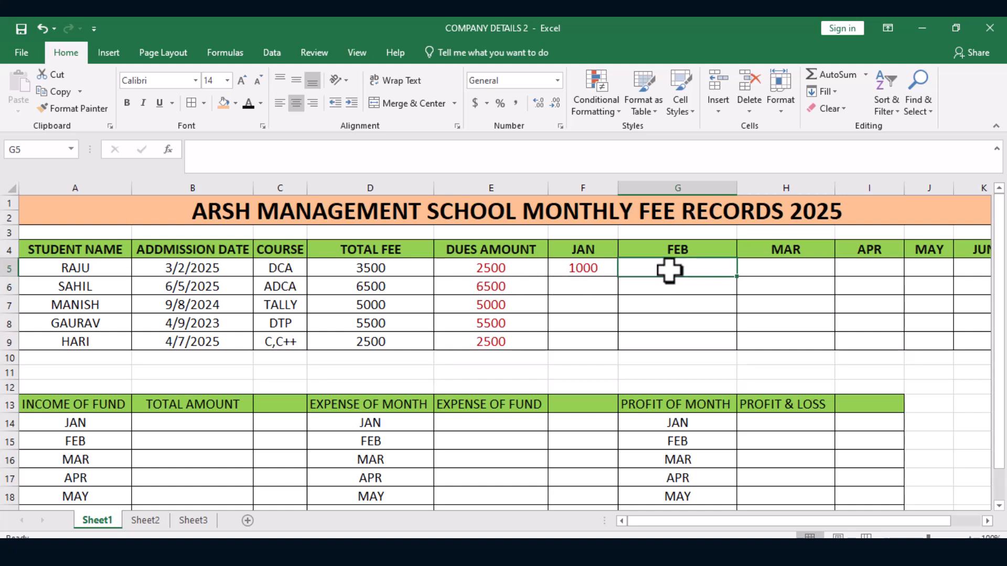
{"action": "type", "text": "500"}
{"action": "left_click", "coordinate": [778, 265]}
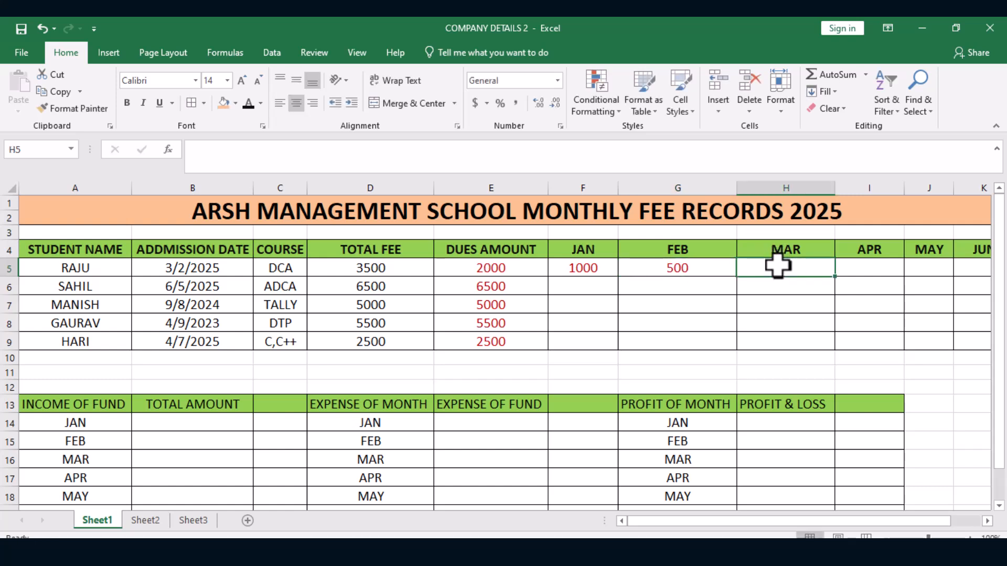
{"action": "type", "text": "600"}
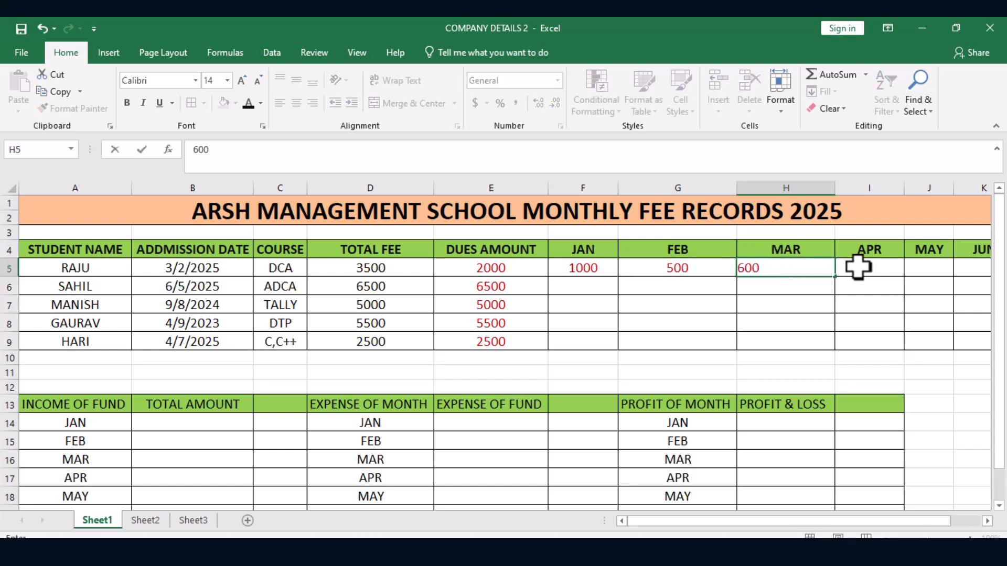
- Complete the row 5 fee payments with 400 for APR, 300 for MAY and 500 for JUN
{"action": "left_click", "coordinate": [860, 267]}
{"action": "type", "text": "400"}
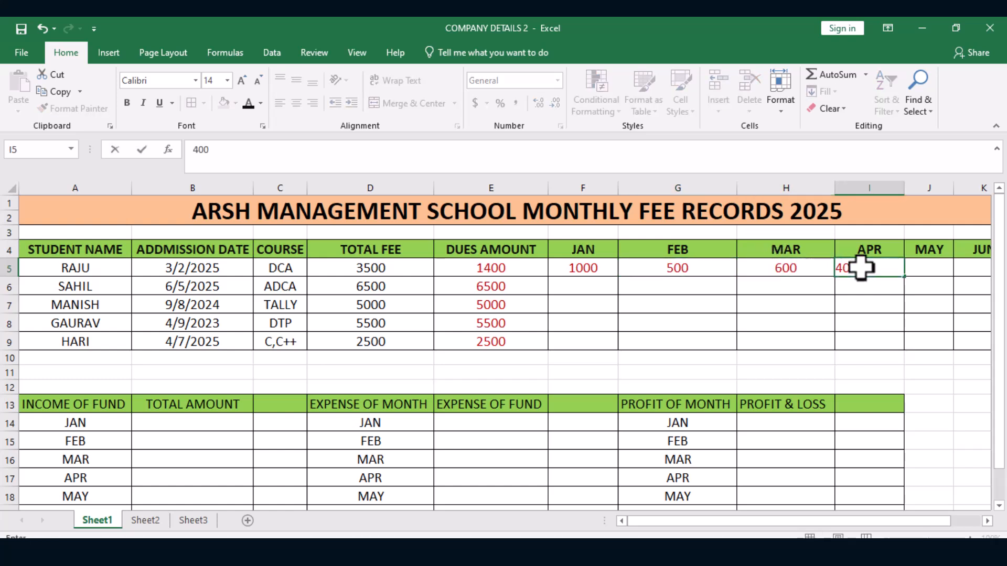
{"action": "left_click", "coordinate": [921, 265]}
{"action": "type", "text": "300"}
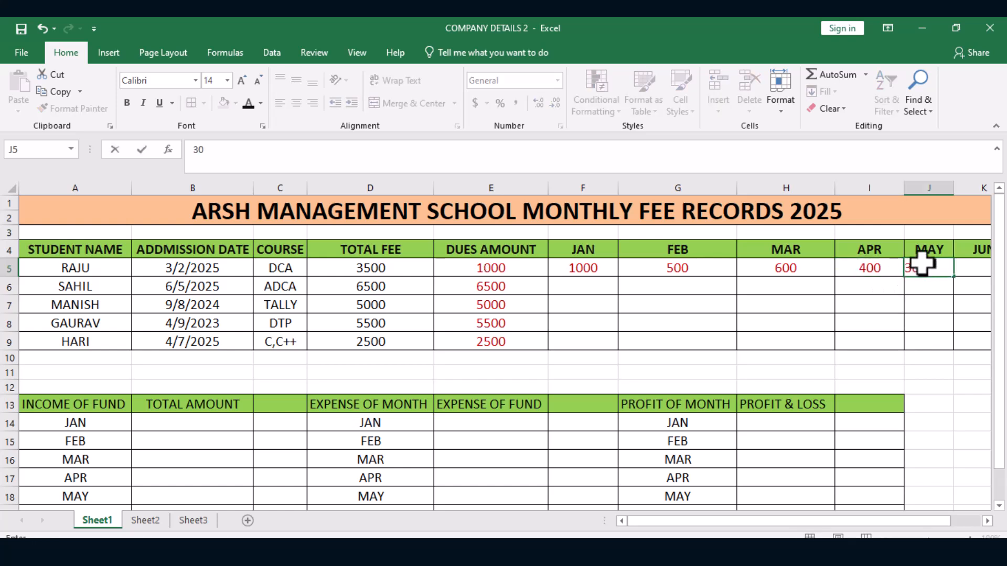
{"action": "left_click", "coordinate": [892, 321]}
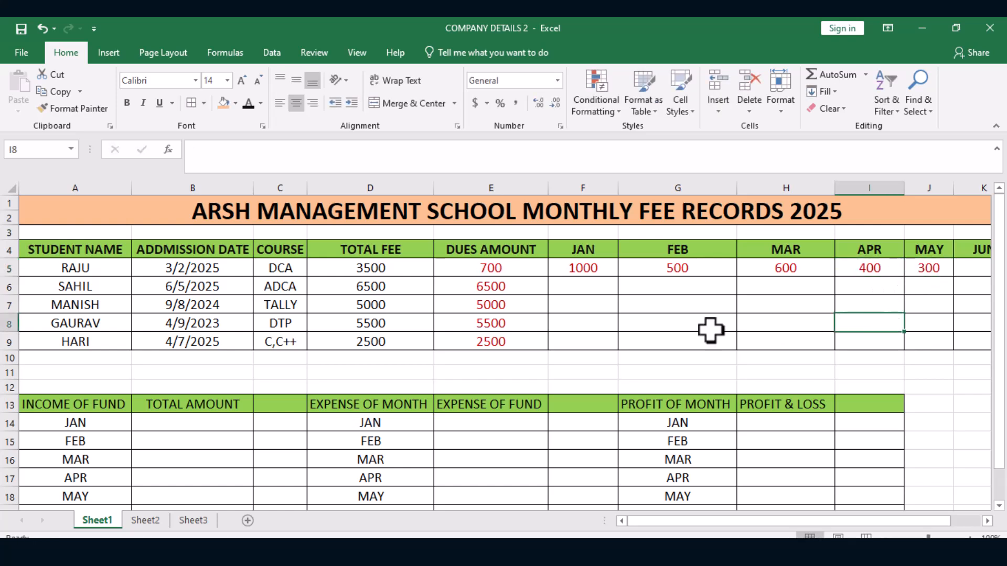
{"action": "left_click", "coordinate": [975, 268]}
{"action": "type", "text": "500"}
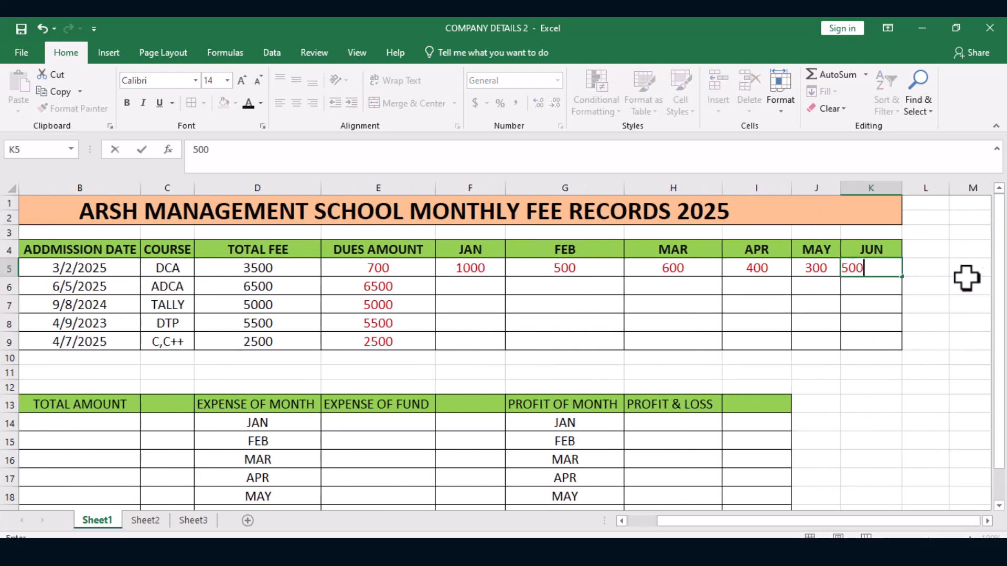
{"action": "left_click", "coordinate": [700, 373]}
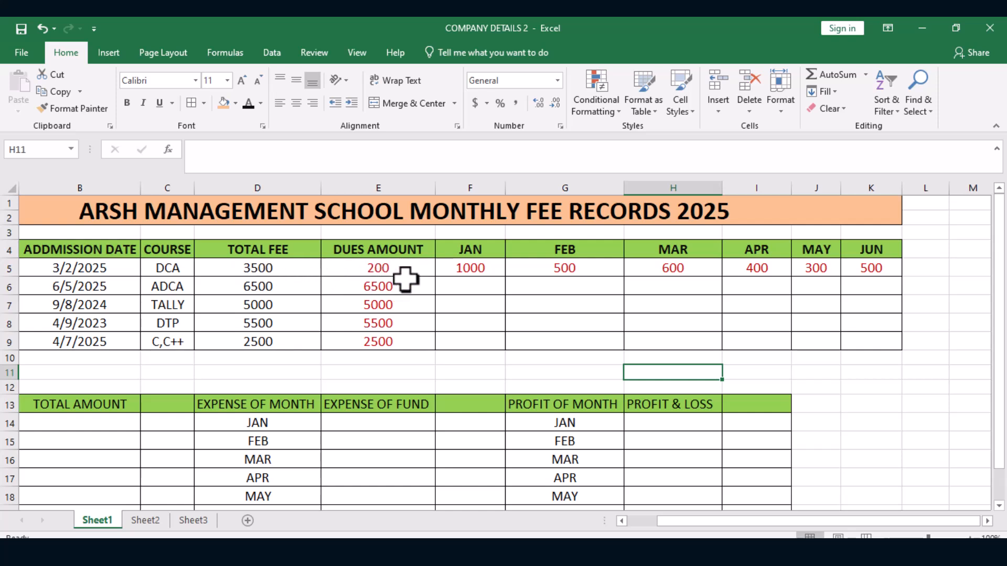
- Enter the ADCA student's fee payments in row 6: 1500 for JAN, 500 for FEB and 600 for MAR
{"action": "left_click", "coordinate": [475, 285]}
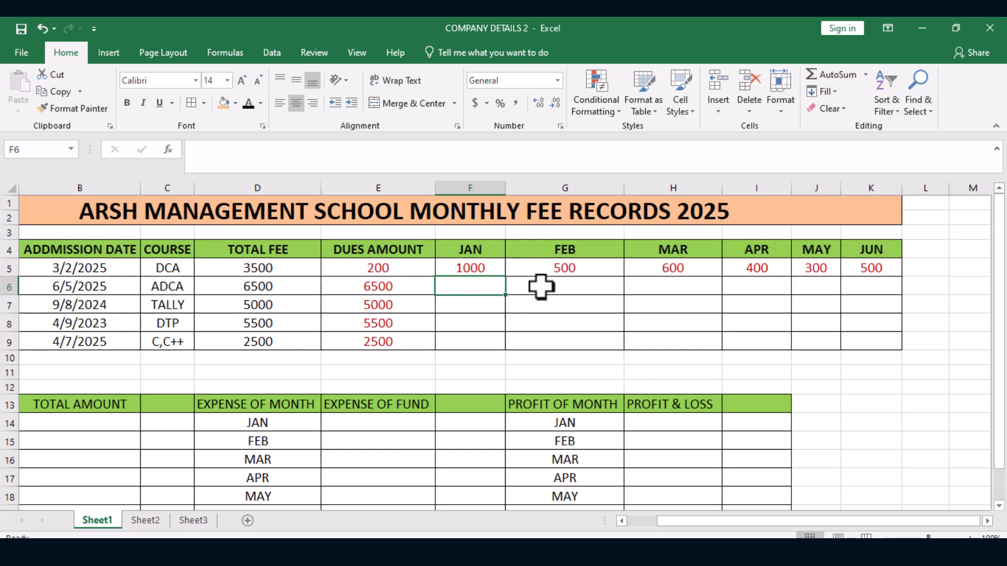
{"action": "type", "text": "1500"}
{"action": "left_click", "coordinate": [564, 306]}
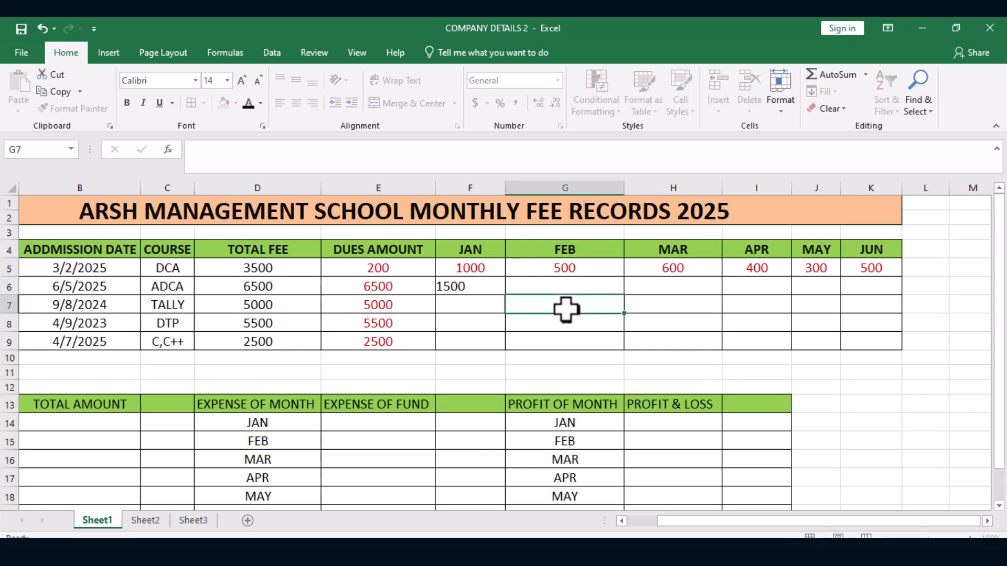
{"action": "left_click", "coordinate": [539, 286]}
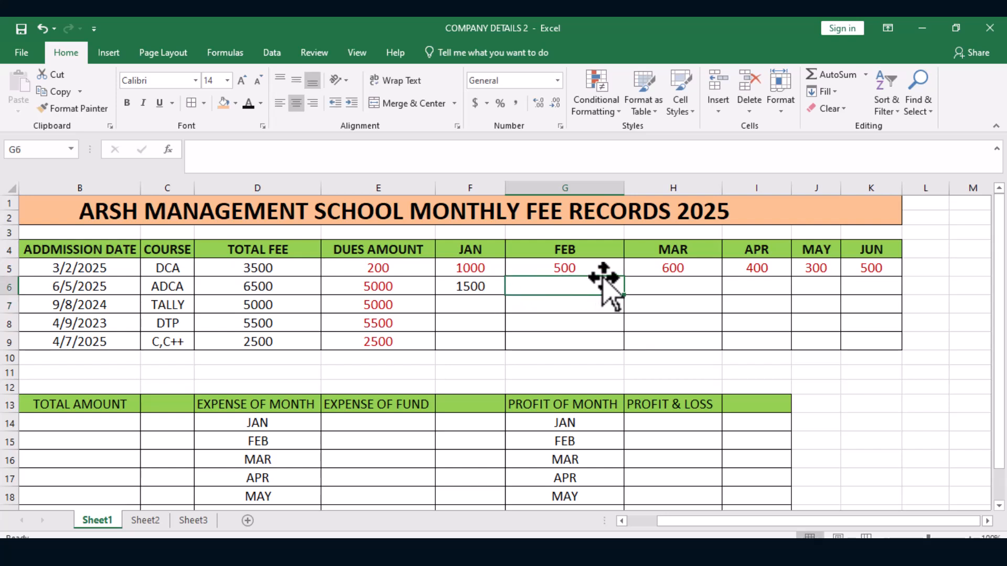
{"action": "type", "text": "500"}
{"action": "left_click", "coordinate": [576, 321]}
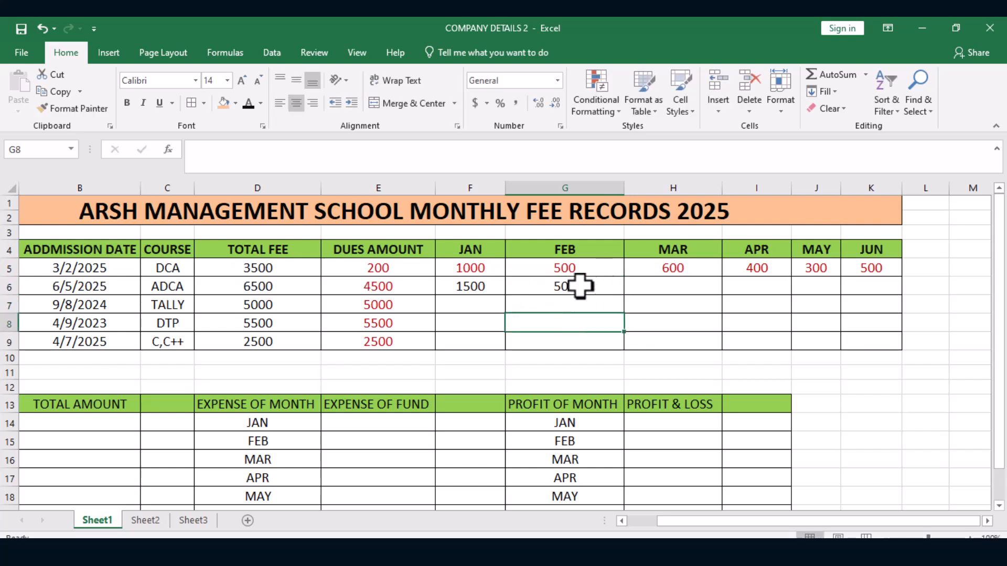
{"action": "left_click", "coordinate": [683, 281]}
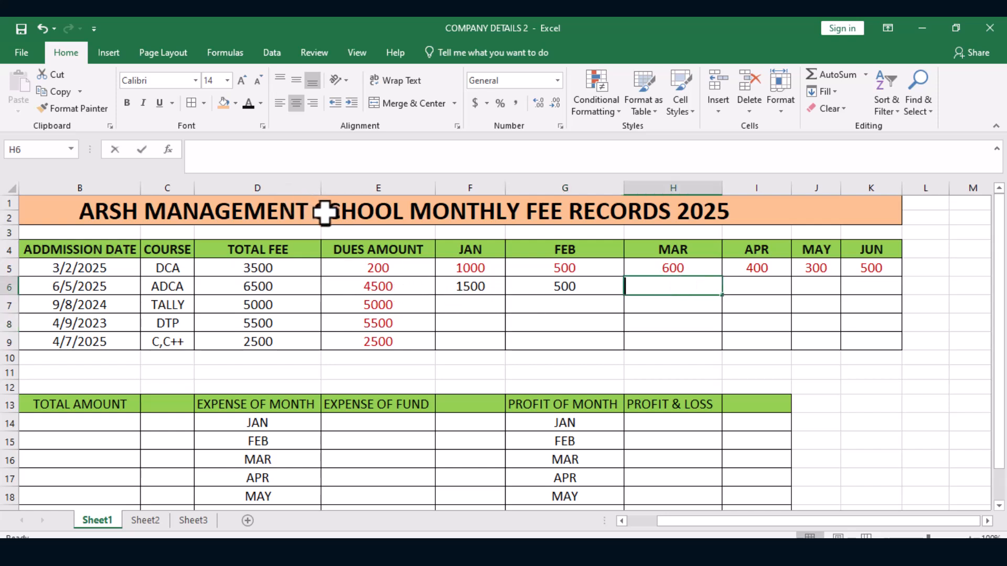
{"action": "type", "text": "600"}
{"action": "left_click", "coordinate": [548, 359]}
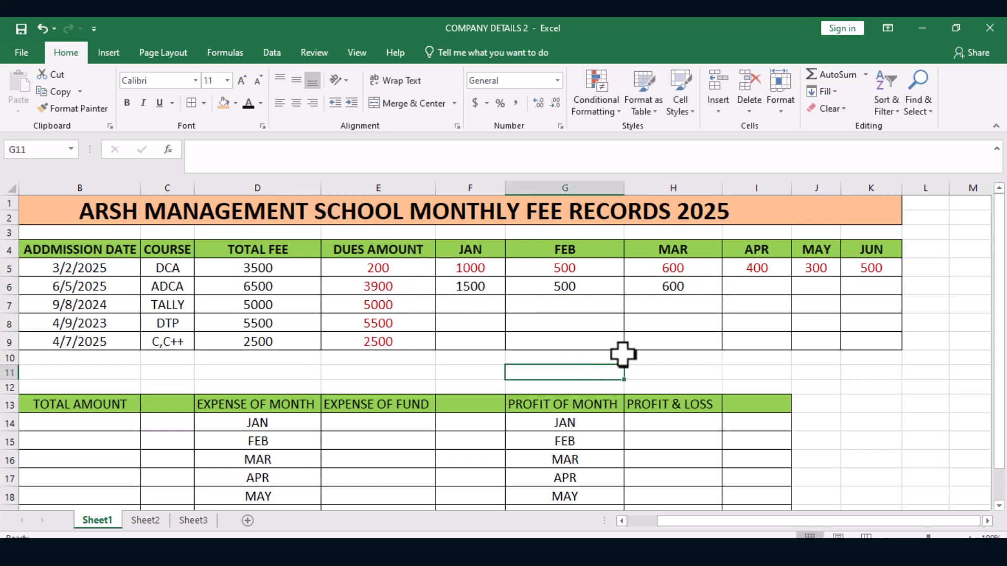
- Complete the row 6 fee payments with 800 for APR, 800 for MAY and 2000 for JUN
{"action": "left_click", "coordinate": [755, 288]}
{"action": "type", "text": "800"}
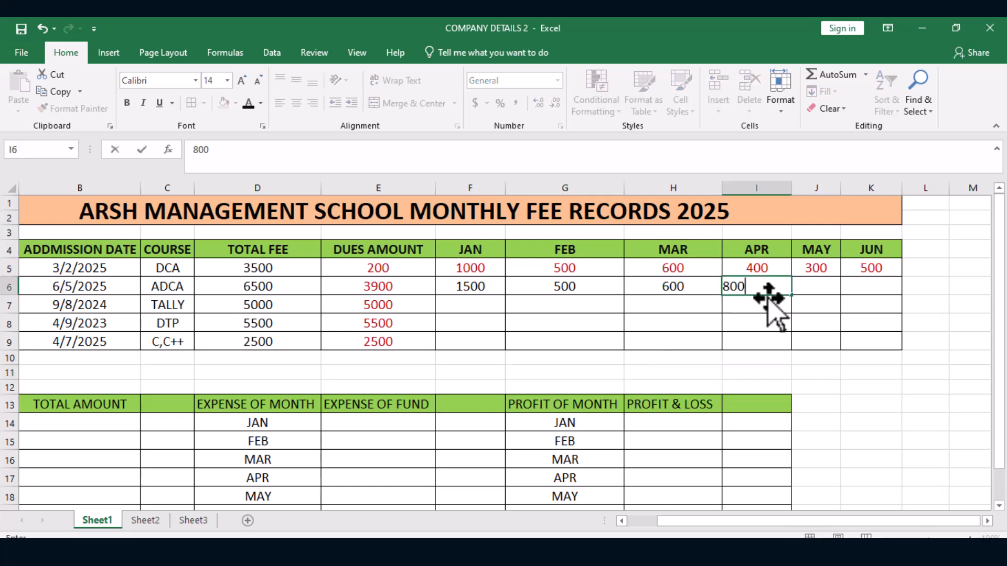
{"action": "key", "text": "Return"}
{"action": "left_click", "coordinate": [809, 292]}
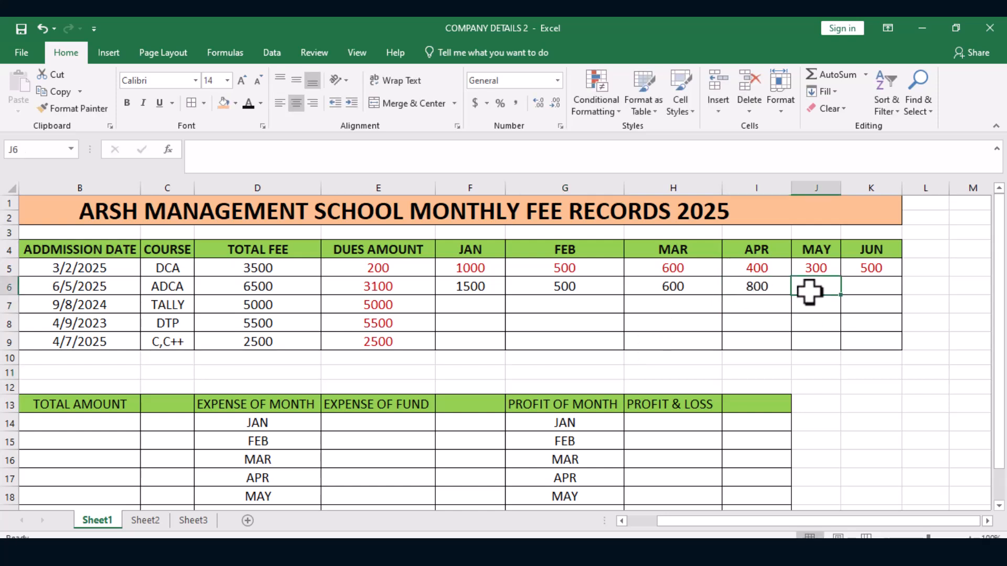
{"action": "type", "text": "800"}
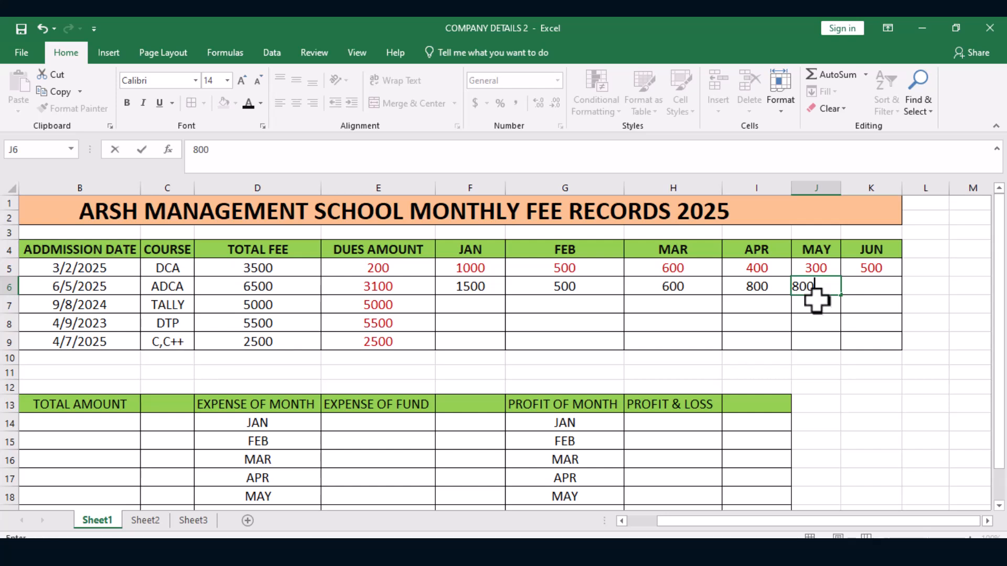
{"action": "key", "text": "Return"}
{"action": "left_click", "coordinate": [860, 287]}
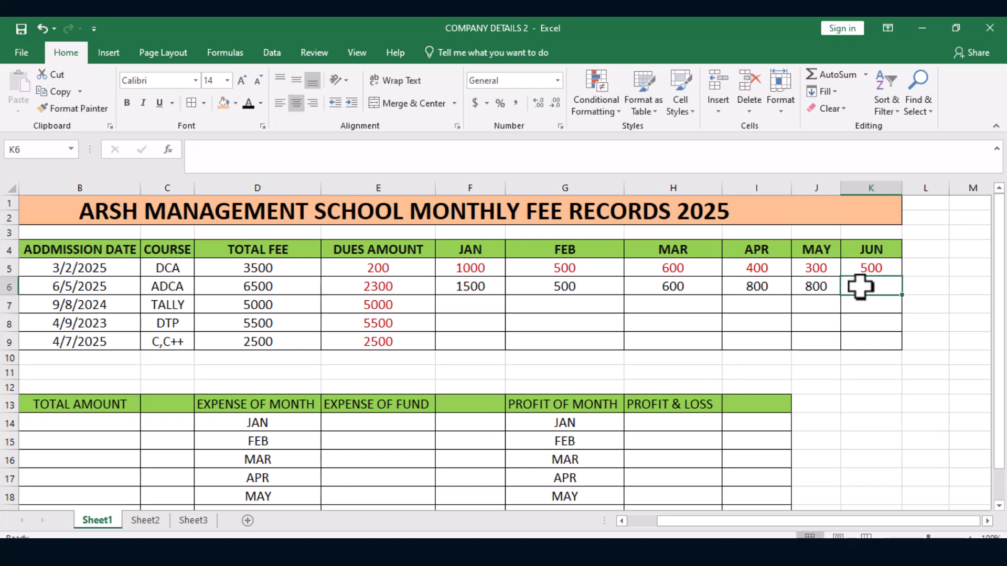
{"action": "type", "text": "2000"}
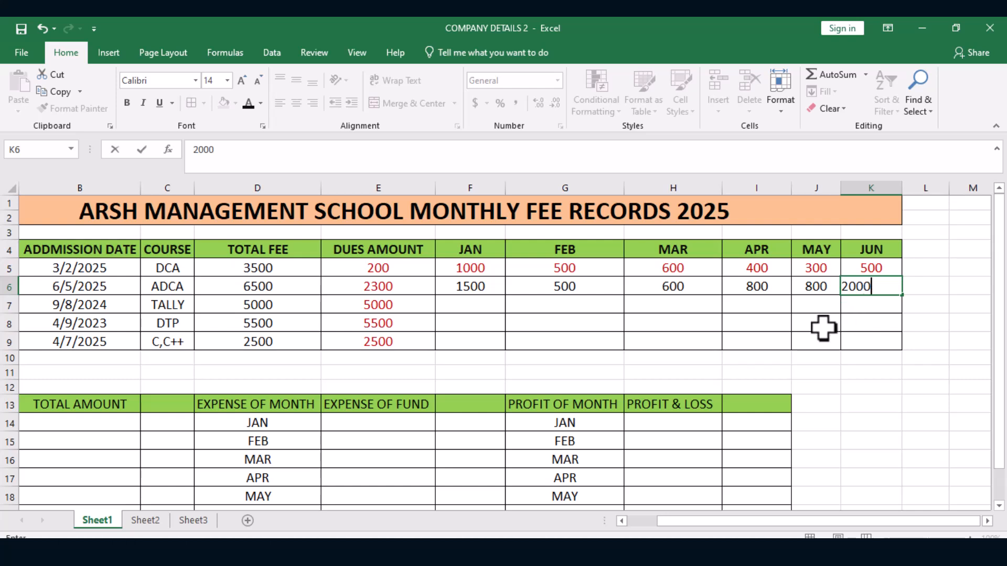
{"action": "left_click", "coordinate": [782, 340]}
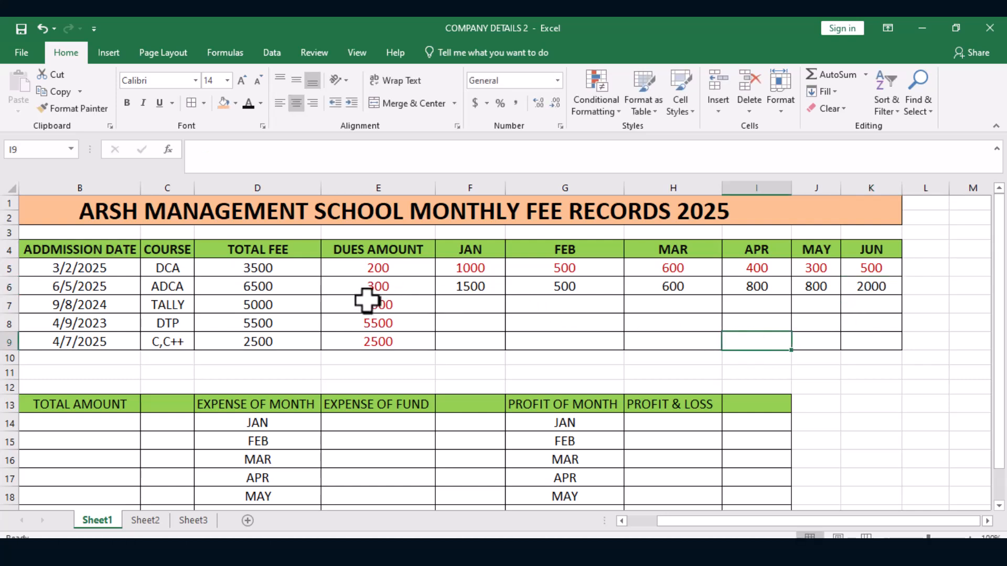
- Enter the TALLY student's fee payments in row 7: 500 for JAN, 1000 for FEB and 800 for MAR
{"action": "left_click", "coordinate": [463, 305]}
{"action": "type", "text": "500"}
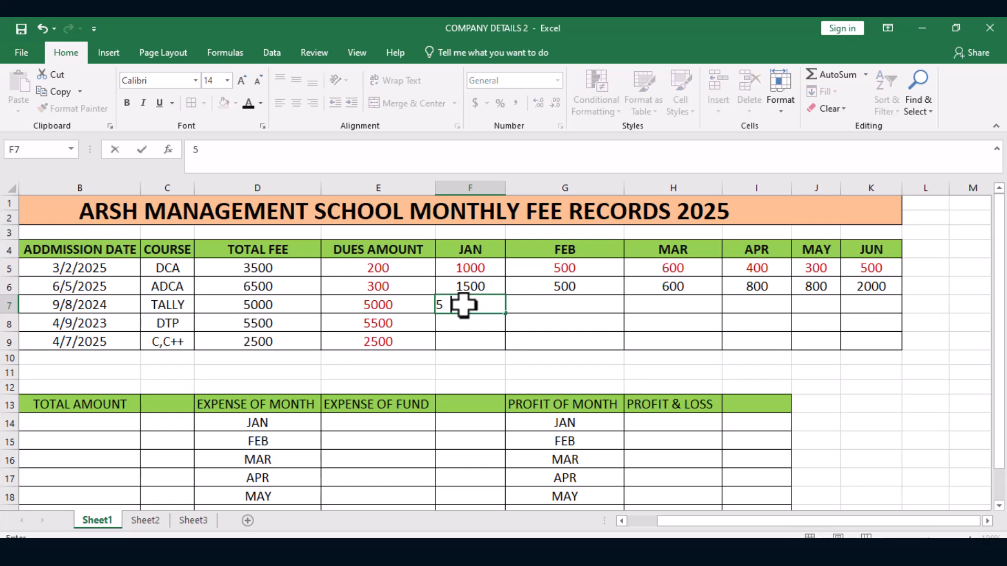
{"action": "left_click", "coordinate": [544, 307]}
{"action": "type", "text": "1000"}
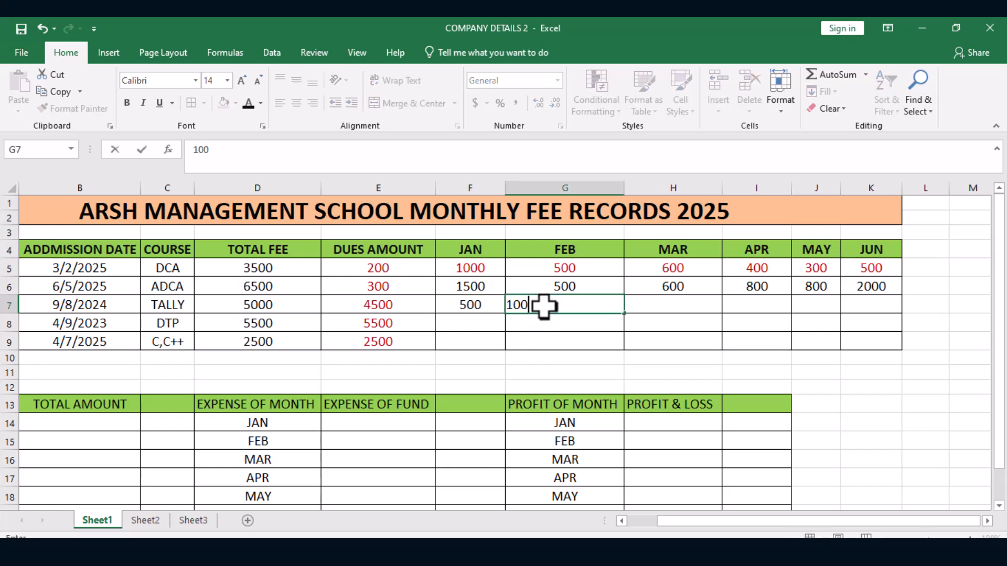
{"action": "left_click", "coordinate": [657, 303]}
{"action": "type", "text": "1"}
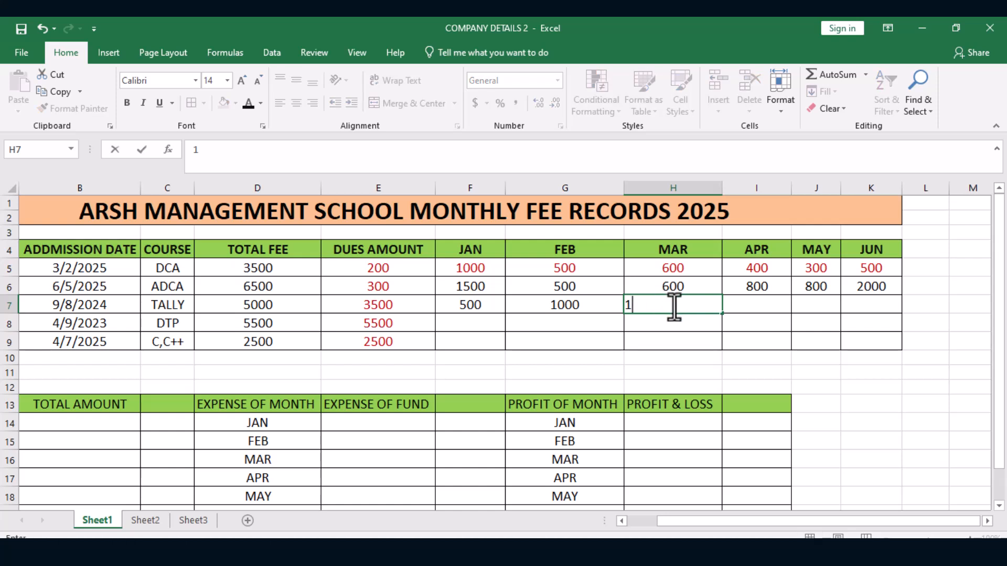
{"action": "type", "text": "00"}
- Complete the row 7 fee payments with 600 for APR, 300 for MAY and 1500 for JUN
{"action": "left_click", "coordinate": [761, 311]}
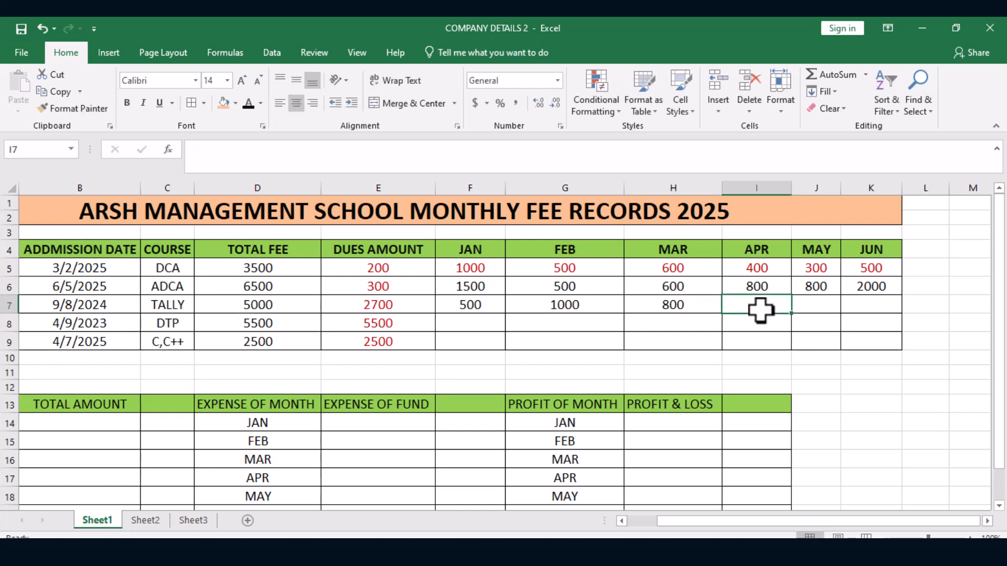
{"action": "type", "text": "600"}
{"action": "left_click", "coordinate": [812, 304]}
{"action": "type", "text": "300"}
{"action": "key", "text": "Return"}
{"action": "left_click", "coordinate": [871, 310]}
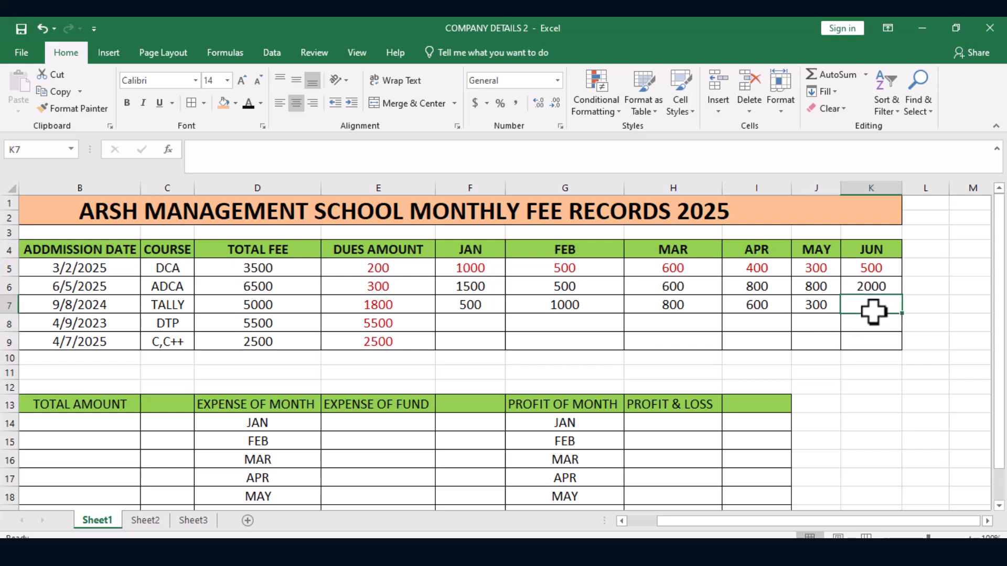
{"action": "type", "text": "1500"}
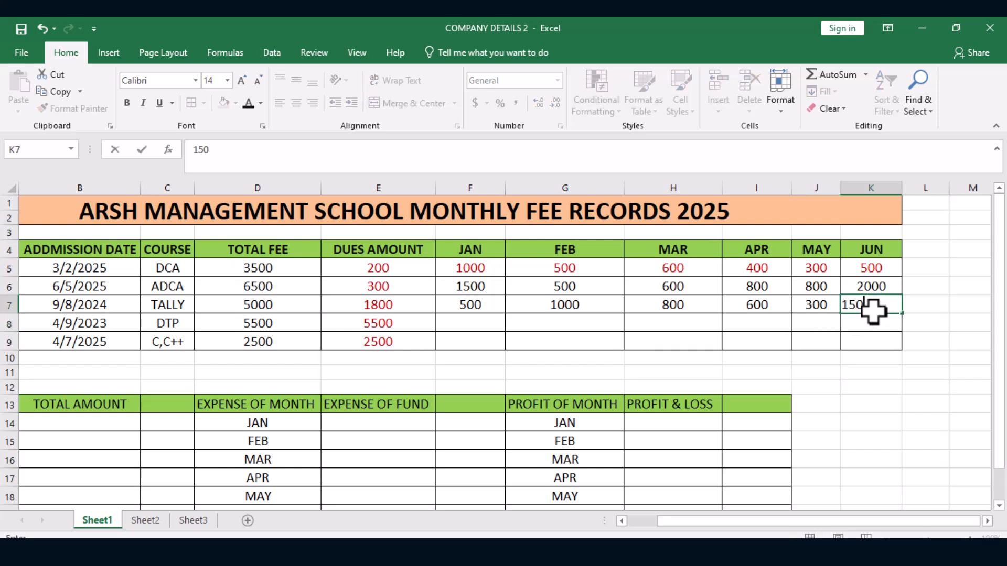
{"action": "left_click", "coordinate": [851, 339]}
- Enter the DTP student's fee payments in row 8: 1000 for JAN, 1200 for FEB and 600 for MAR
{"action": "left_click", "coordinate": [444, 324]}
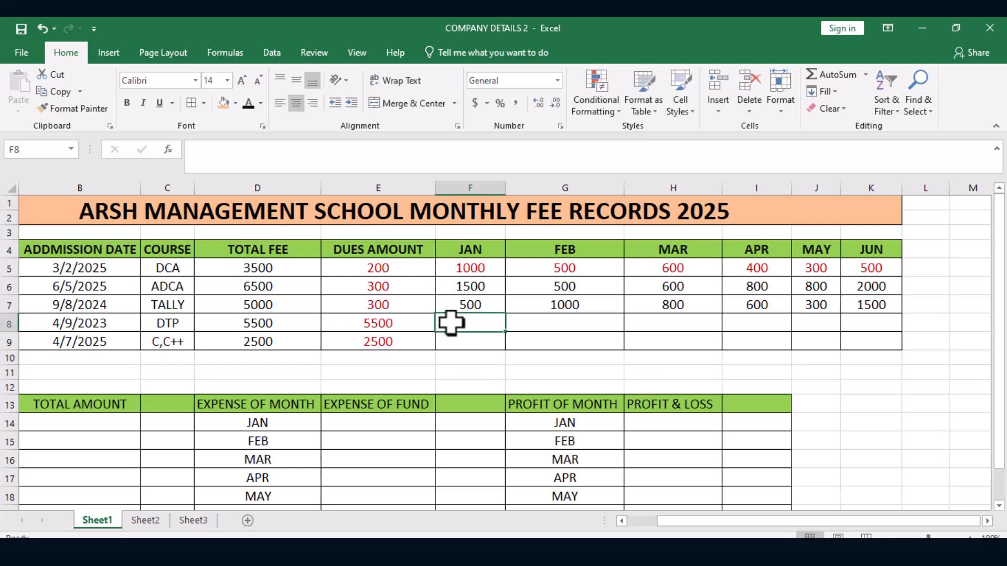
{"action": "type", "text": "1000"}
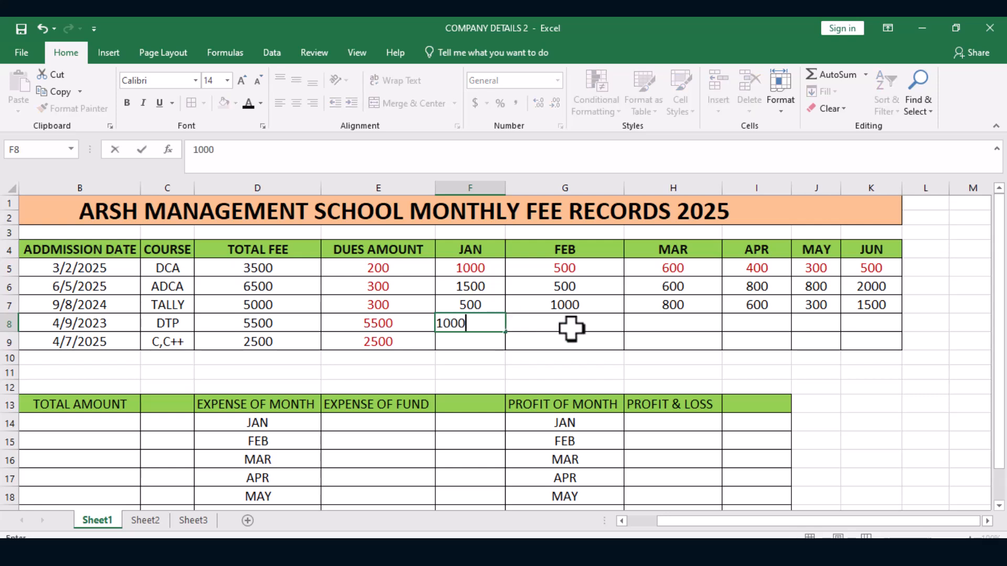
{"action": "left_click", "coordinate": [585, 319]}
{"action": "type", "text": "1200"}
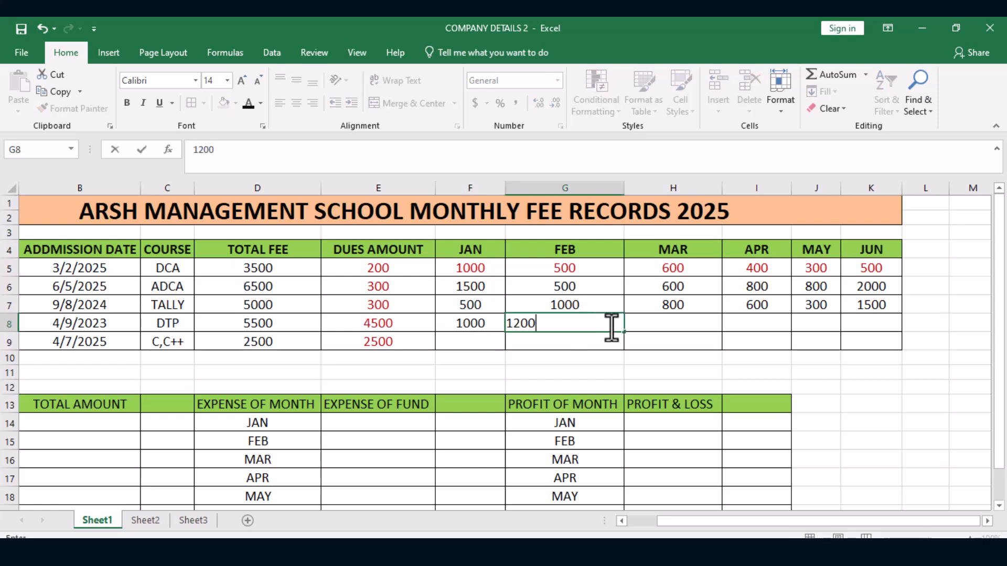
{"action": "left_click", "coordinate": [660, 323]}
{"action": "type", "text": "600"}
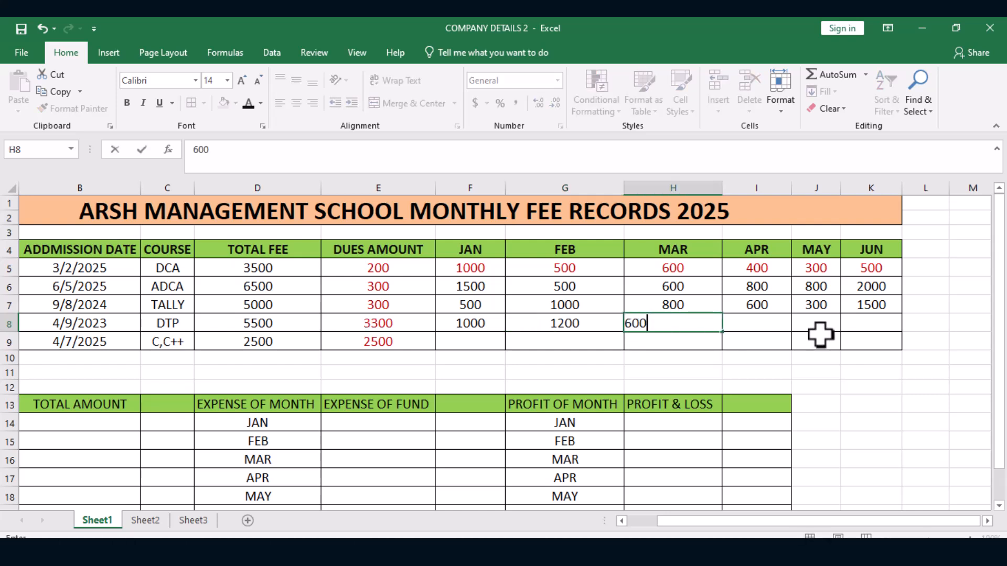
- Complete the row 8 fee payments with 500 for APR, 400 for MAY and 1500 for JUN
{"action": "left_click", "coordinate": [774, 322]}
{"action": "type", "text": "5000"}
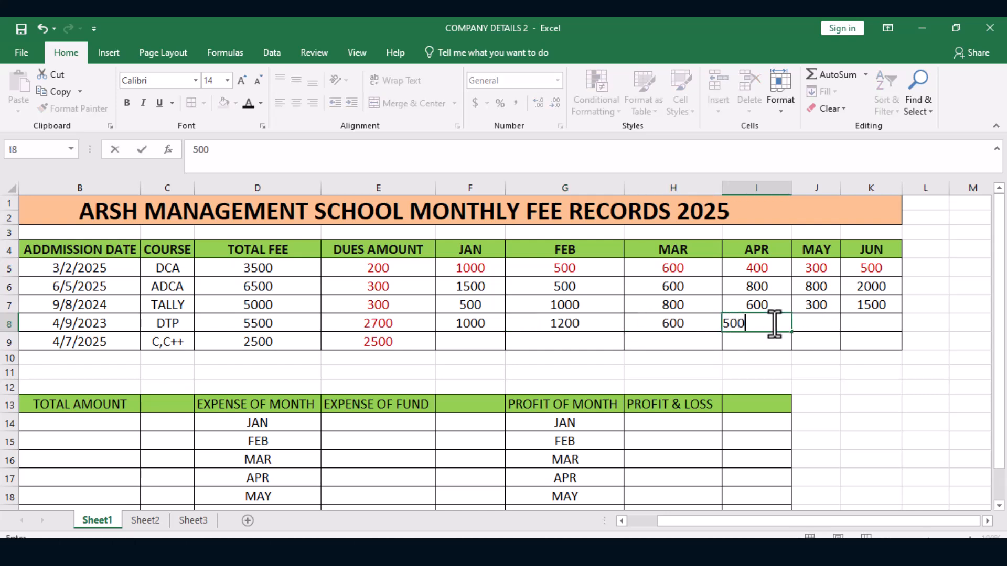
{"action": "key", "text": "BackSpace"}
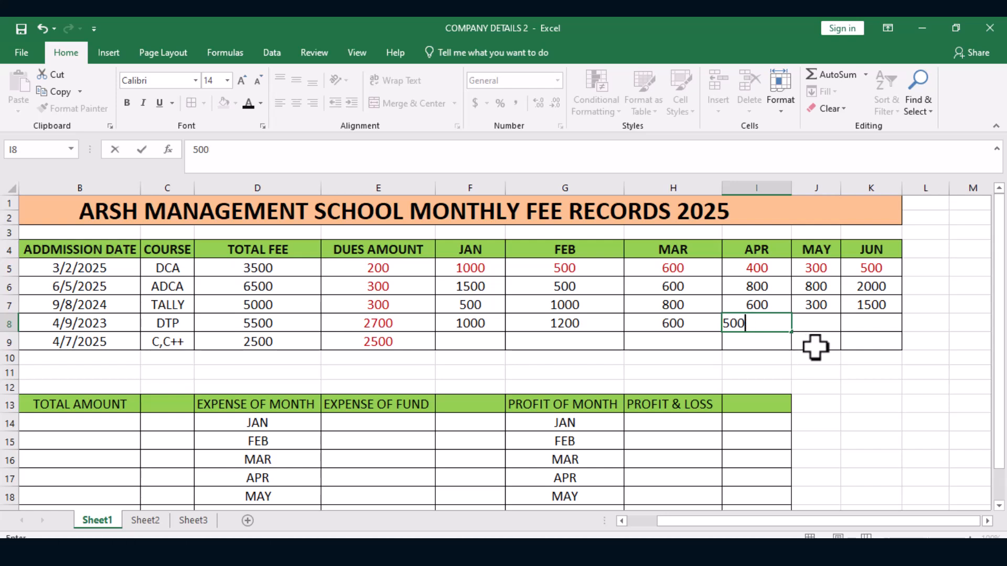
{"action": "left_click", "coordinate": [835, 324]}
{"action": "type", "text": "400"}
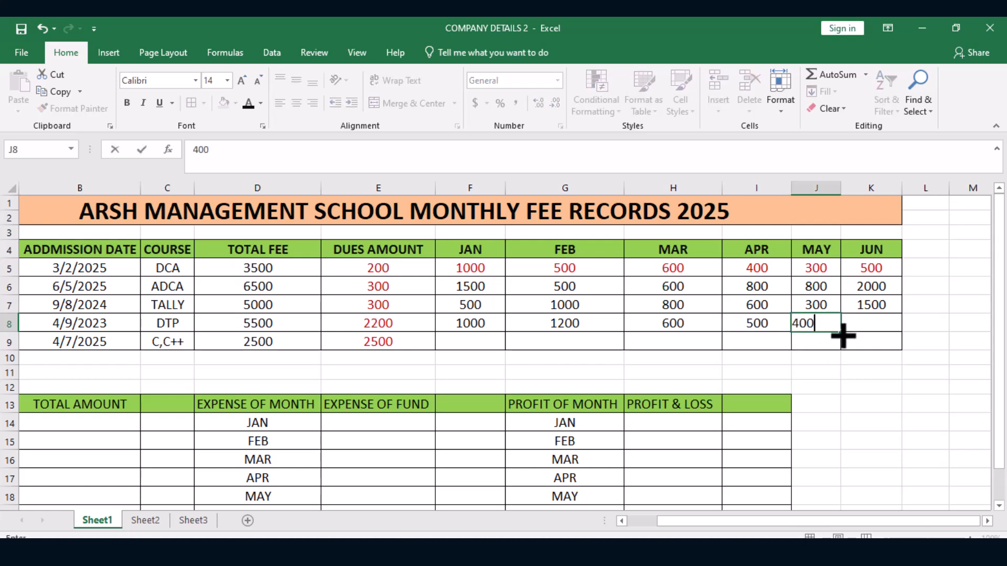
{"action": "left_click", "coordinate": [854, 327]}
{"action": "type", "text": "1500"}
{"action": "left_click", "coordinate": [837, 345]}
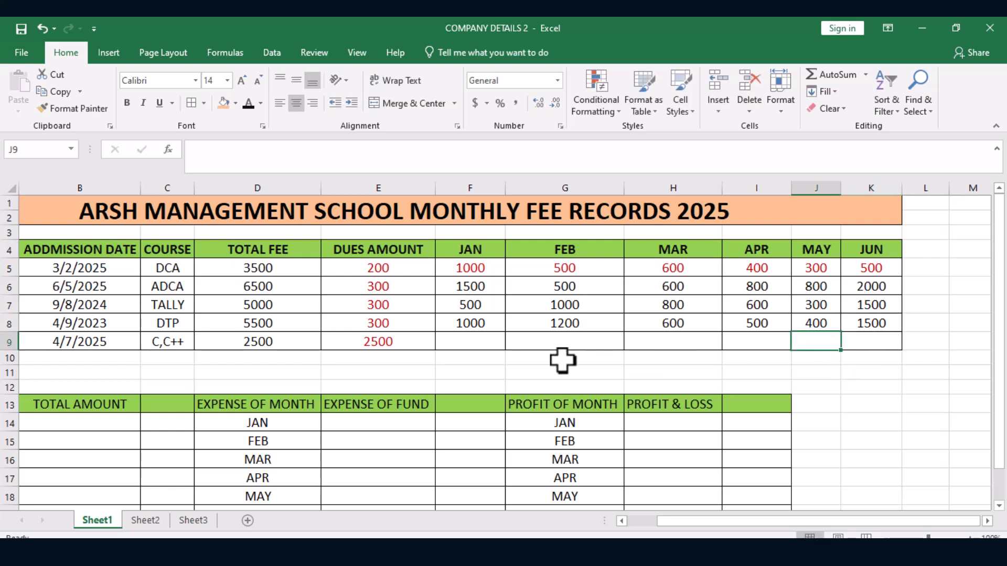
- Enter the C,C++ student's fee payments in row 9: 500 for JAN, 400 for FEB and 600 for MAR
{"action": "left_click", "coordinate": [460, 340]}
{"action": "type", "text": "5000"}
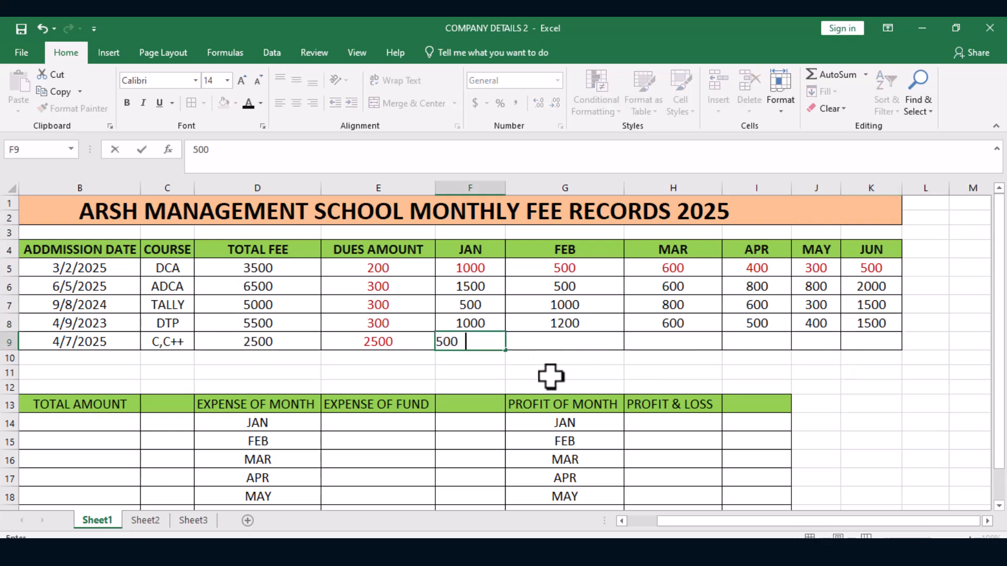
{"action": "key", "text": "BackSpace"}
{"action": "left_click", "coordinate": [603, 338]}
{"action": "type", "text": "400"}
{"action": "left_click", "coordinate": [675, 354]}
{"action": "left_click", "coordinate": [682, 337]}
{"action": "type", "text": "600"}
{"action": "left_click", "coordinate": [732, 371]}
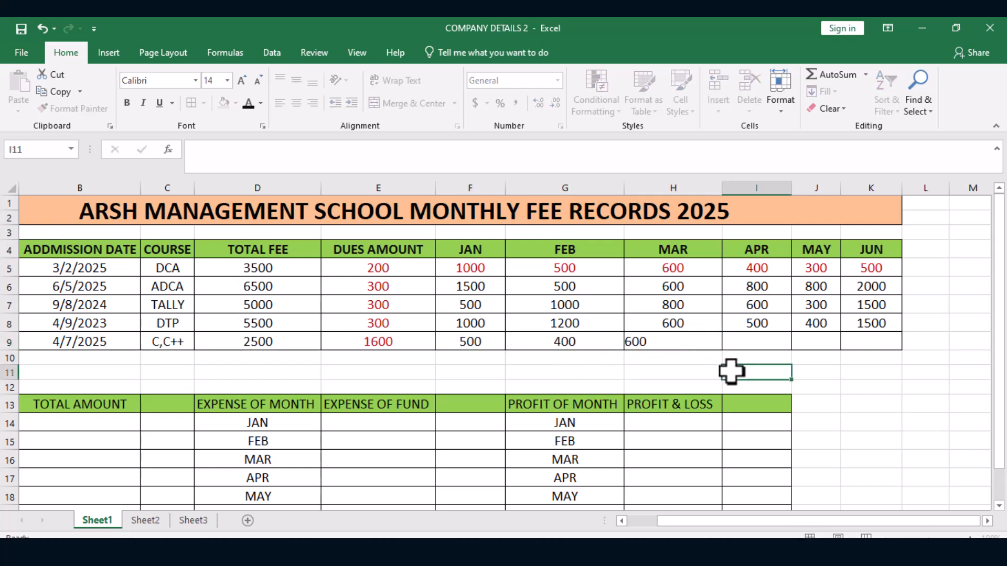
- Fill in the remaining row 9 fee payments with 700 for APR, 100 for MAY and 100 for JUN
{"action": "left_click", "coordinate": [756, 340]}
{"action": "type", "text": "700"}
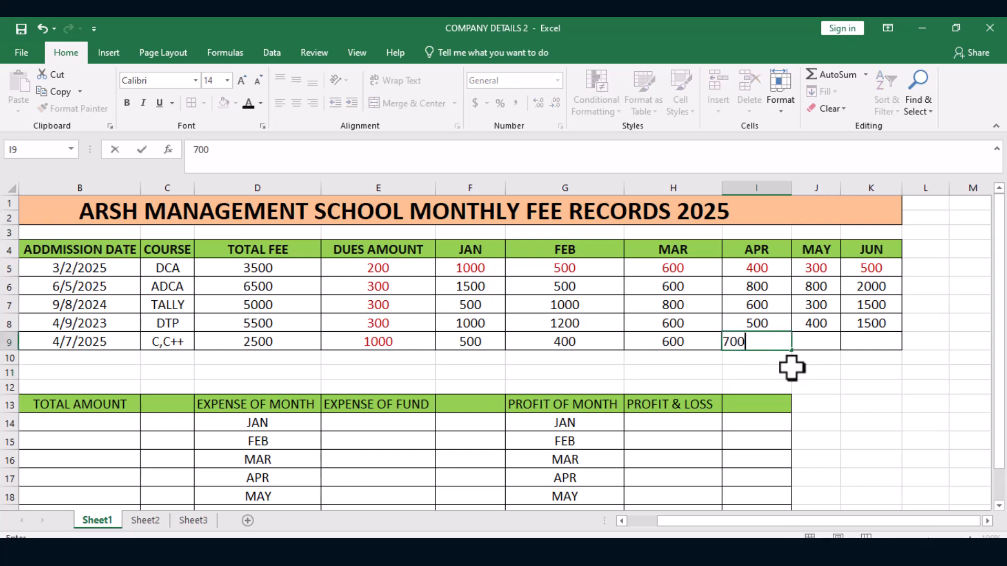
{"action": "left_click", "coordinate": [797, 371]}
{"action": "left_click", "coordinate": [812, 346]}
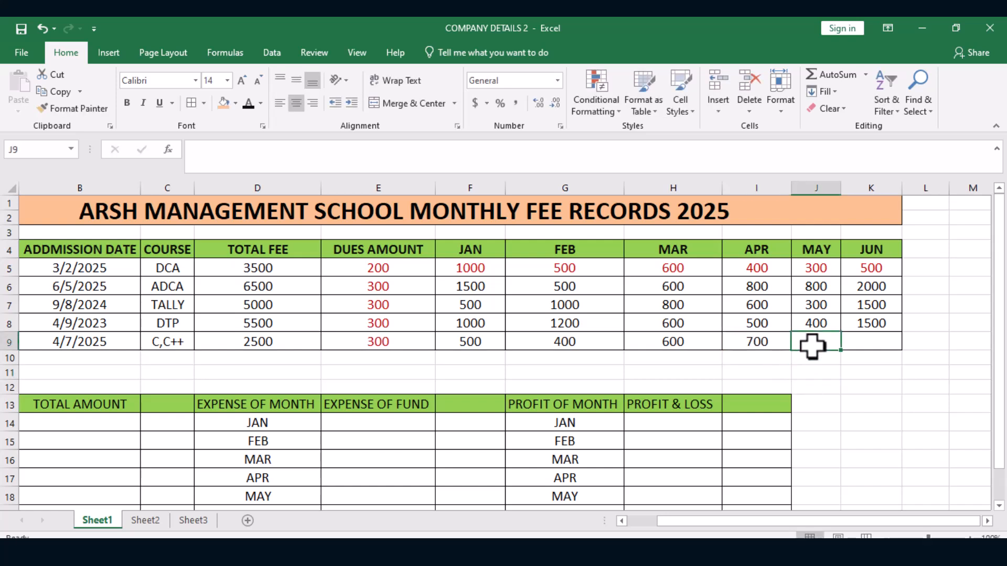
{"action": "type", "text": "20"}
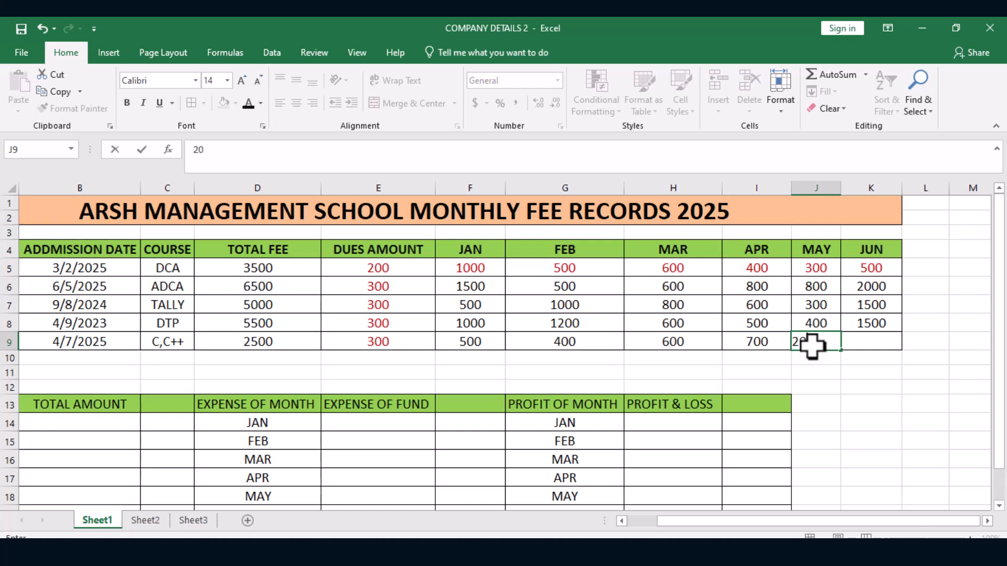
{"action": "type", "text": "0"}
{"action": "left_click", "coordinate": [872, 343]}
{"action": "type", "text": "100"}
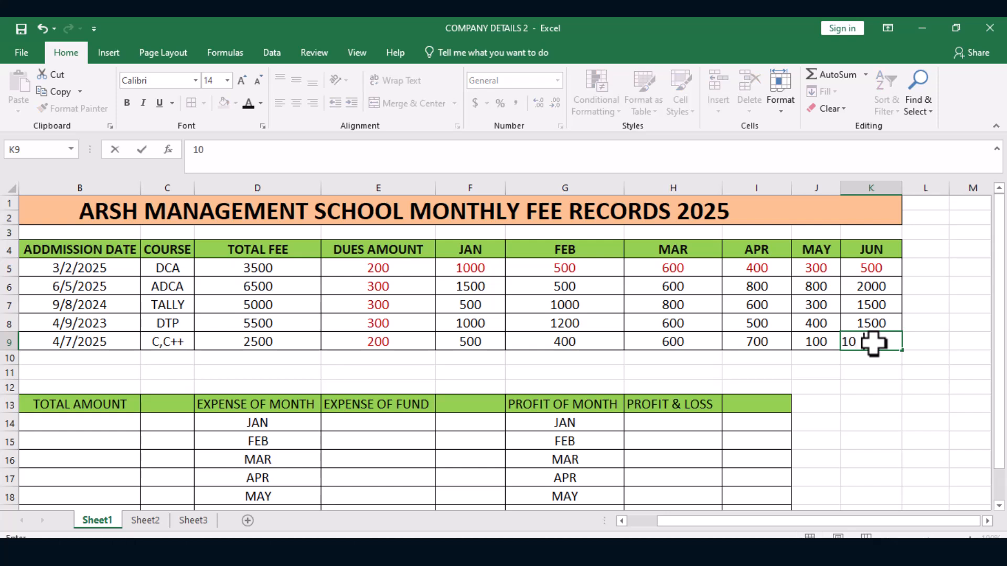
{"action": "left_click", "coordinate": [861, 387]}
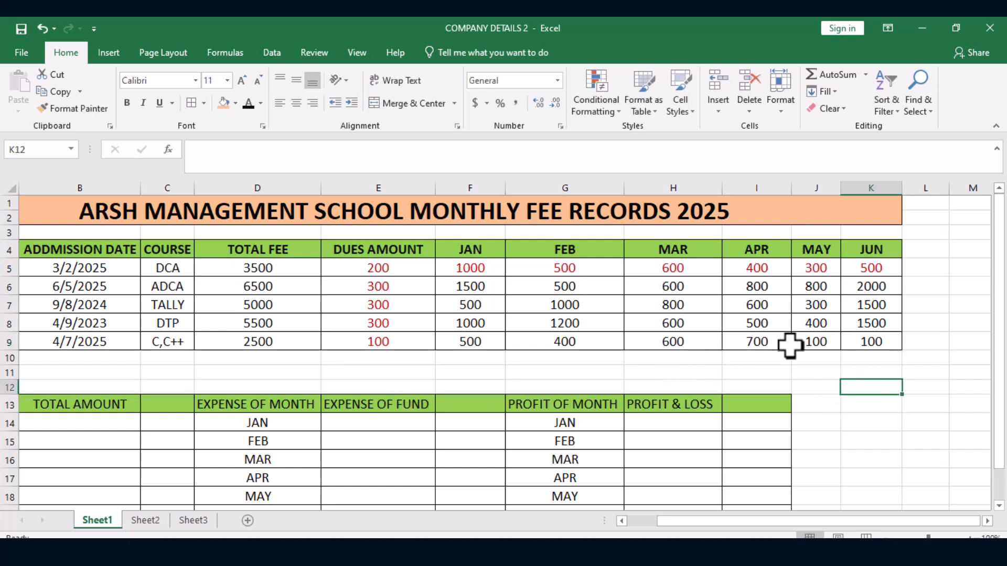
- Set the MAY fee payment in row 9 to 200
{"action": "left_click", "coordinate": [818, 342]}
{"action": "type", "text": "200"}
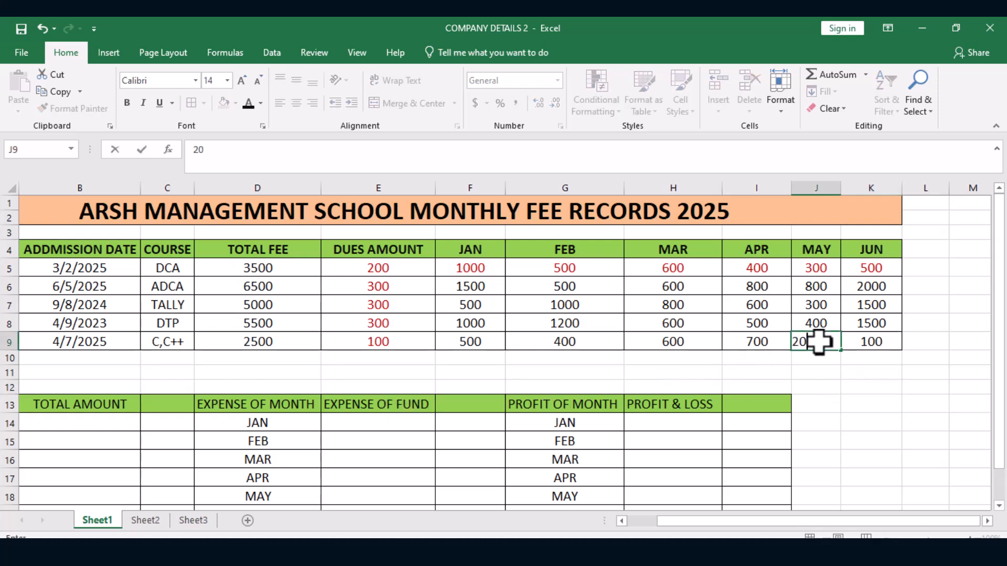
{"action": "left_click", "coordinate": [819, 387]}
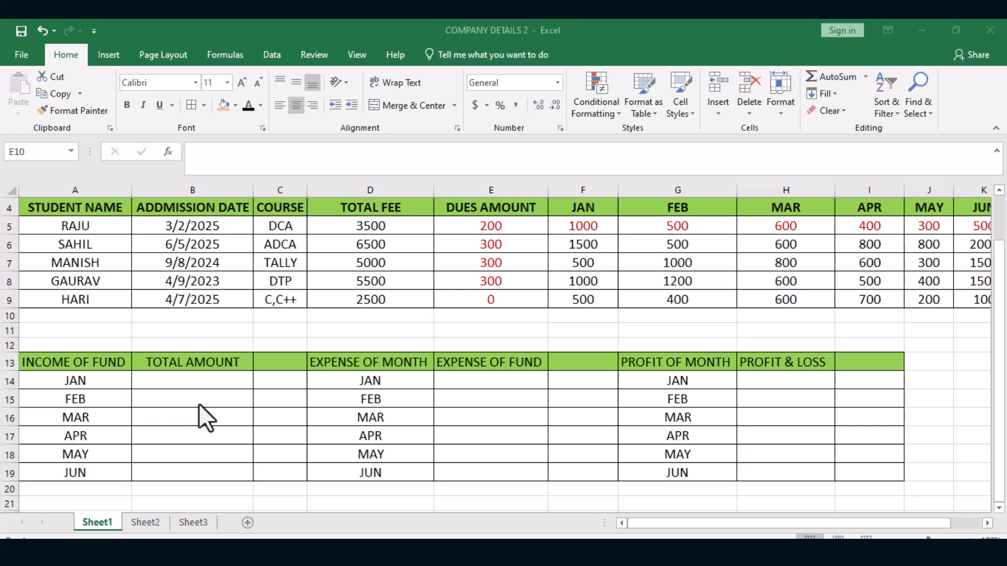
- Calculate the JAN income total in B14 with =SUM(F5:F9)
{"action": "left_click", "coordinate": [206, 379]}
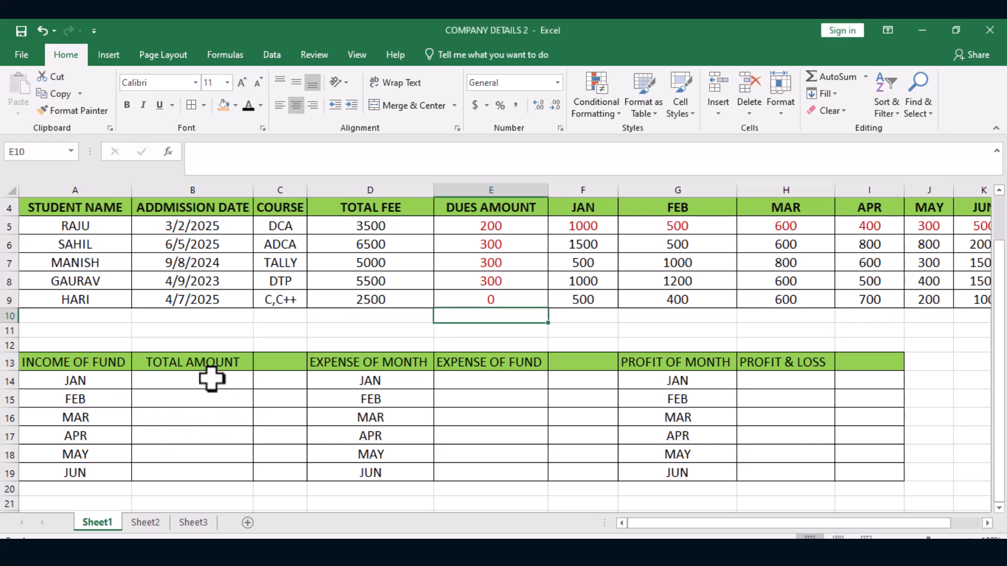
{"action": "left_click", "coordinate": [215, 383]}
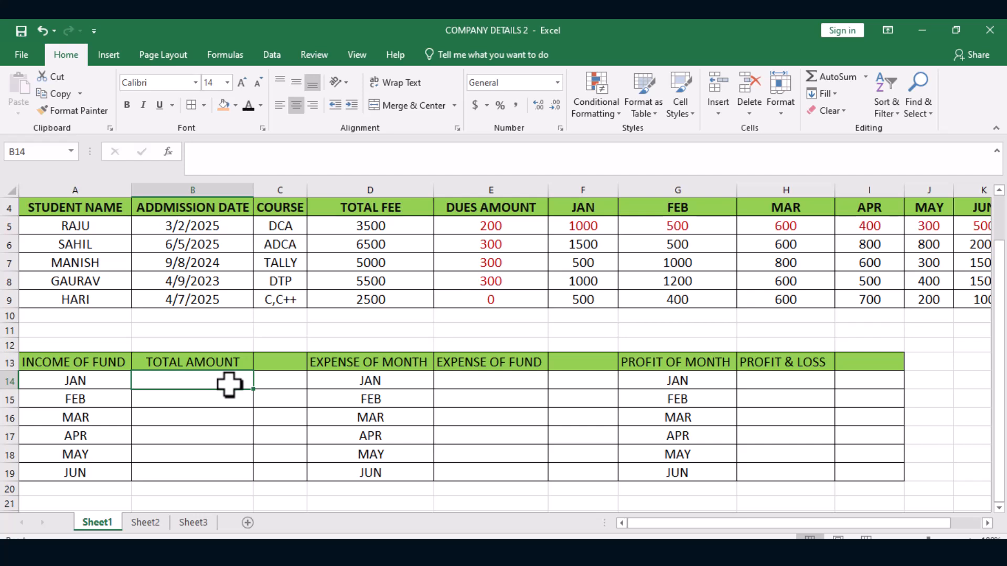
{"action": "type", "text": "="}
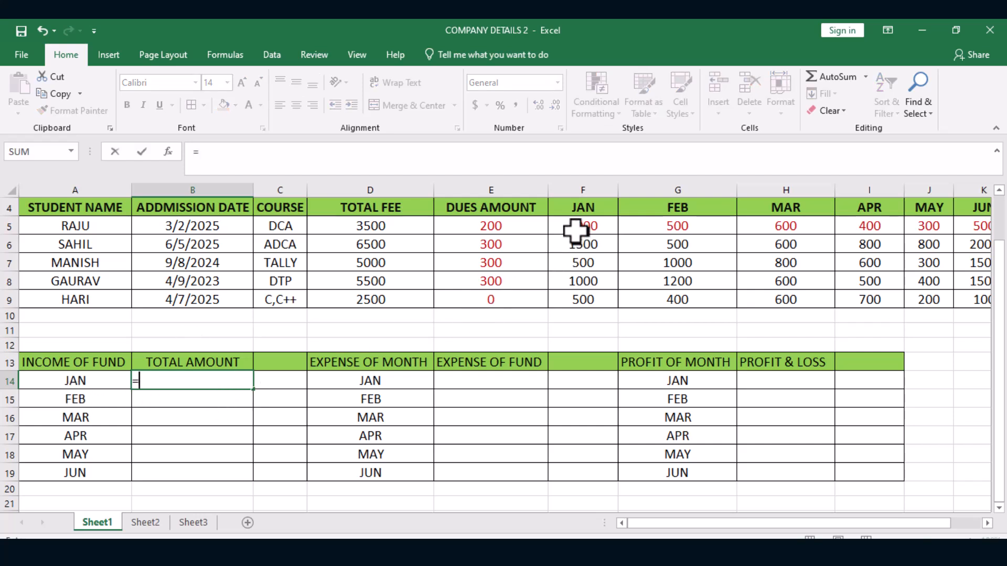
{"action": "type", "text": "SU"}
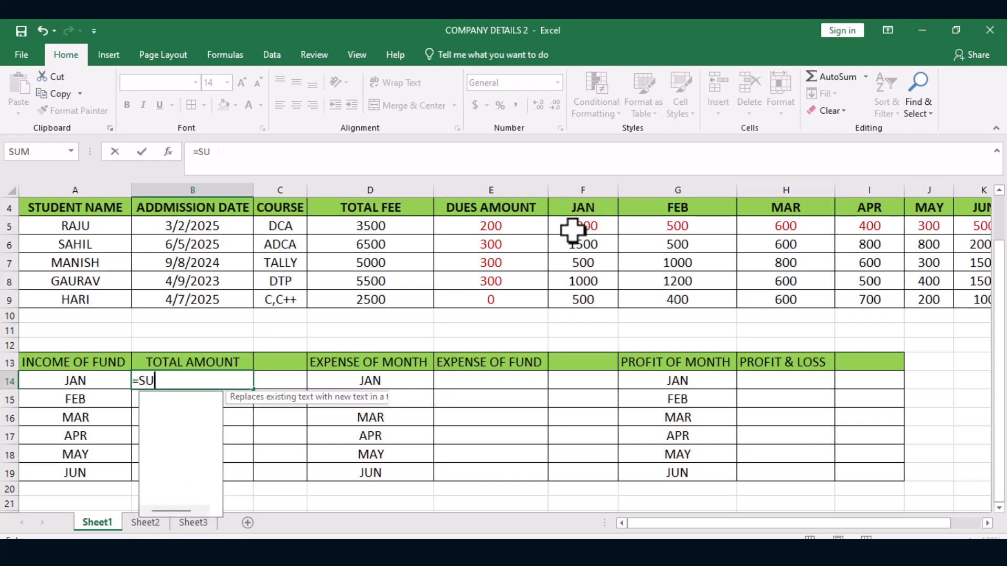
{"action": "type", "text": "M("}
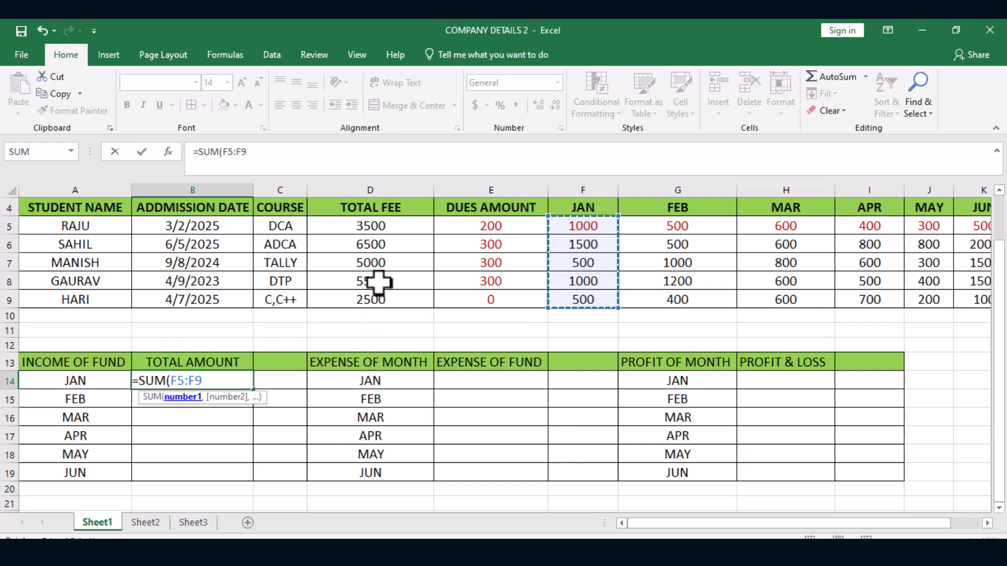
{"action": "type", "text": ")"}
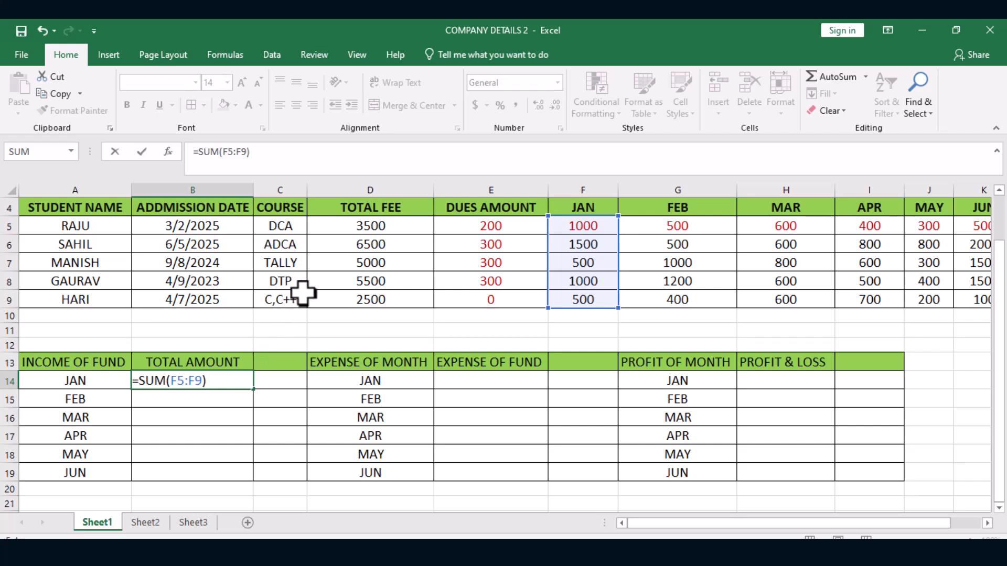
{"action": "key", "text": "Return"}
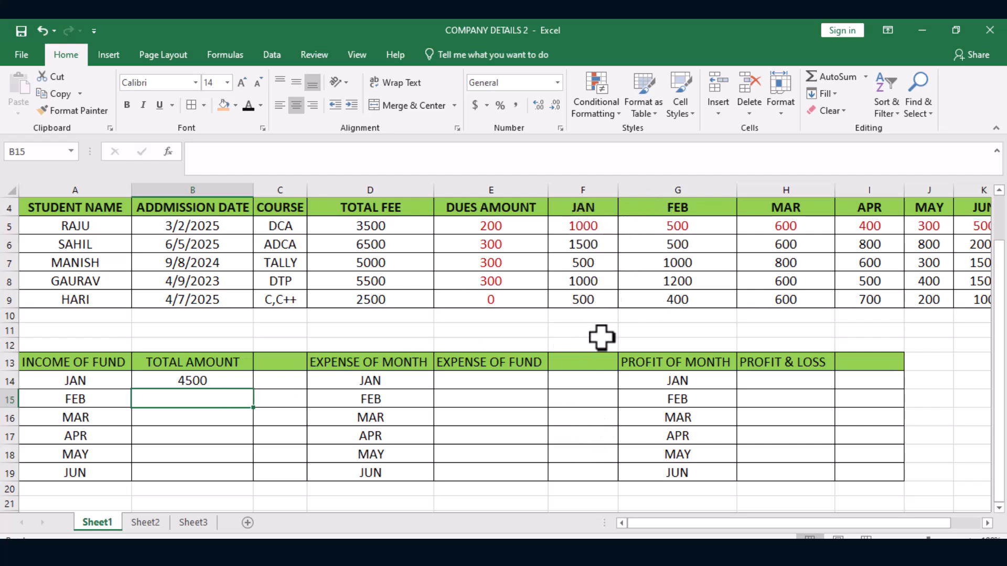
- Examine the JAN income formula in B14 and the fee payment range it adds up
{"action": "left_click", "coordinate": [582, 220]}
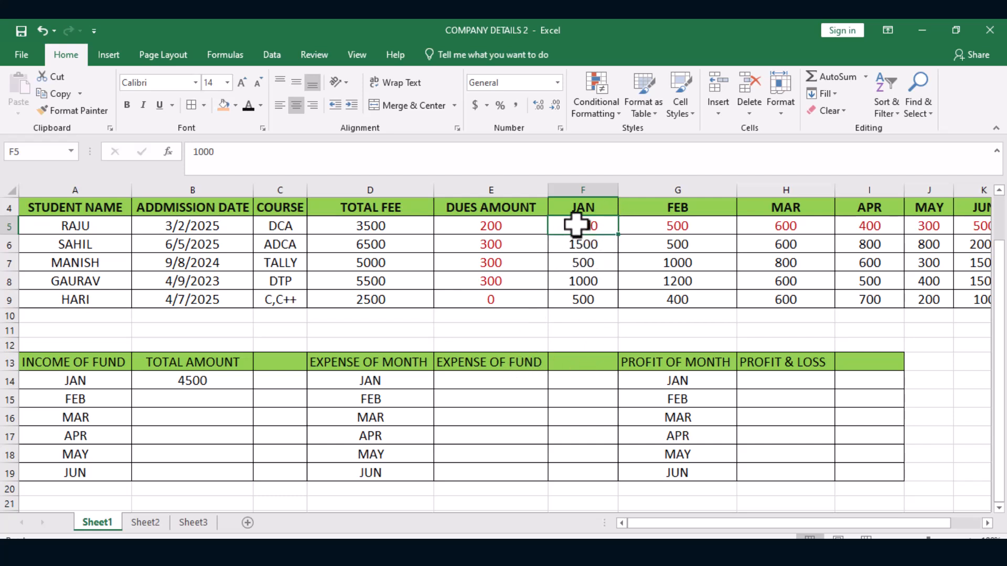
{"action": "left_click", "coordinate": [203, 383]}
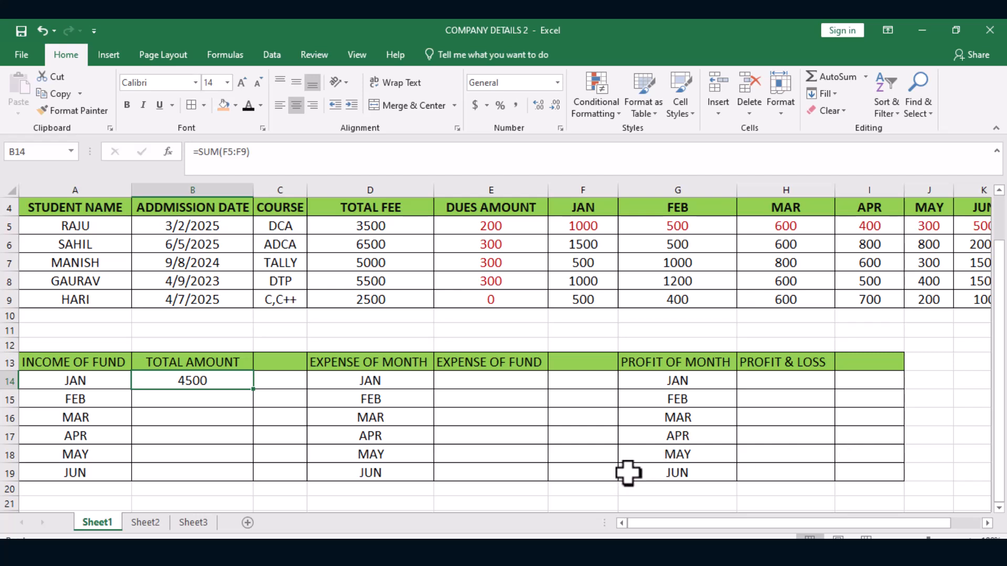
{"action": "left_click", "coordinate": [244, 151]}
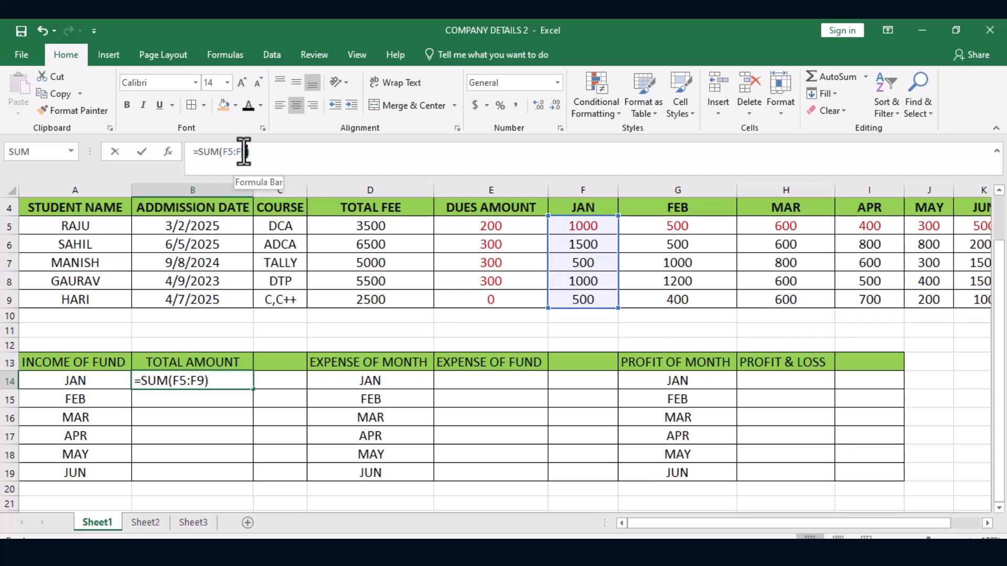
{"action": "left_click_drag", "start_coordinate": [244, 152], "coordinate": [258, 161]}
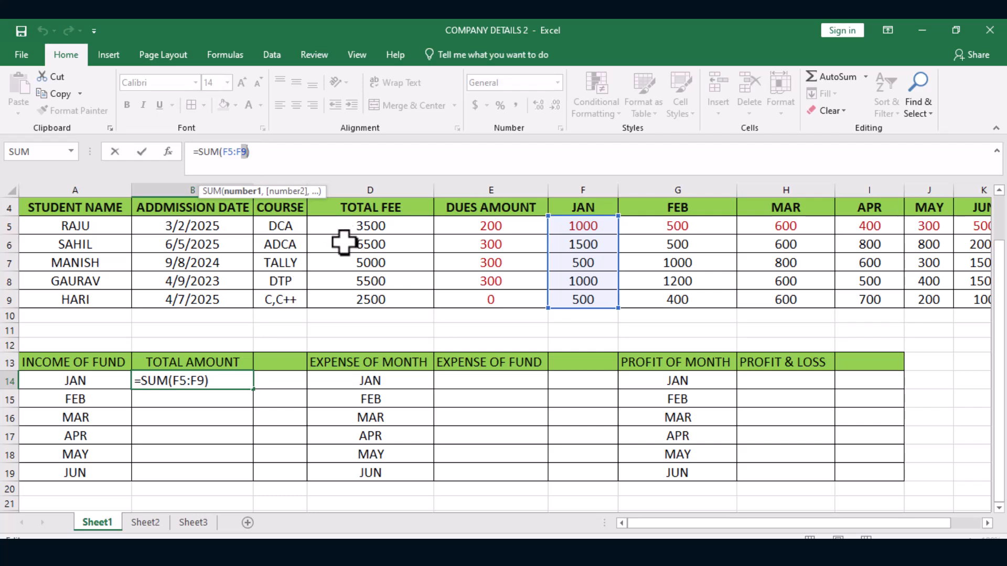
{"action": "left_click", "coordinate": [322, 157]}
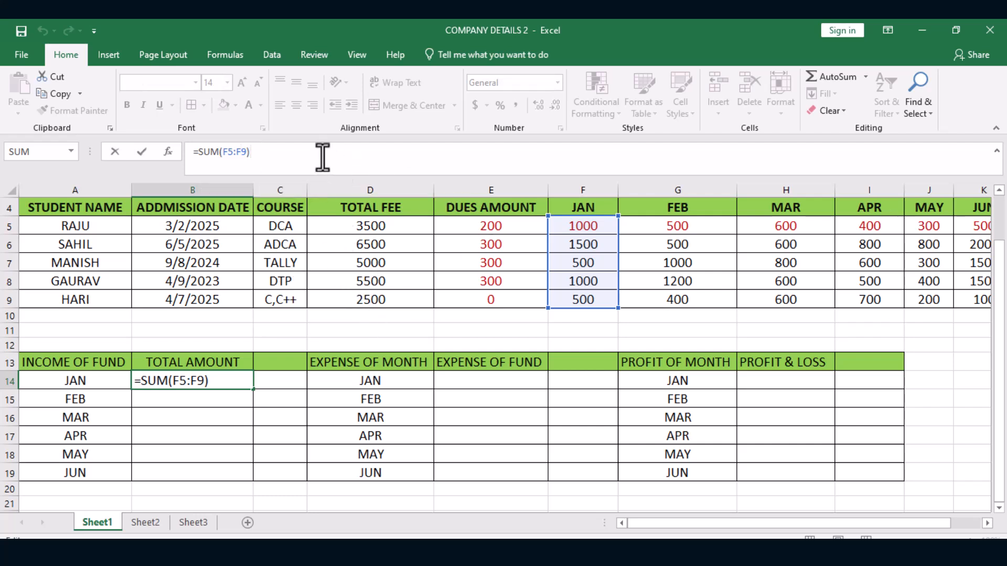
{"action": "key", "text": "Return"}
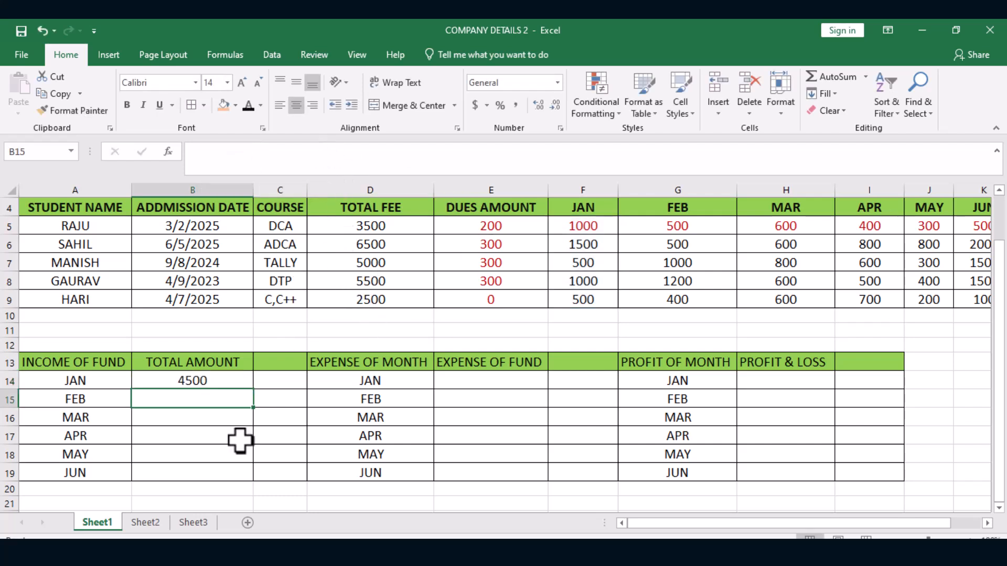
{"action": "left_click", "coordinate": [202, 382]}
- Calculate the FEB income total in B15 by summing the FEB fee payments, G5:G9
{"action": "left_click", "coordinate": [208, 402]}
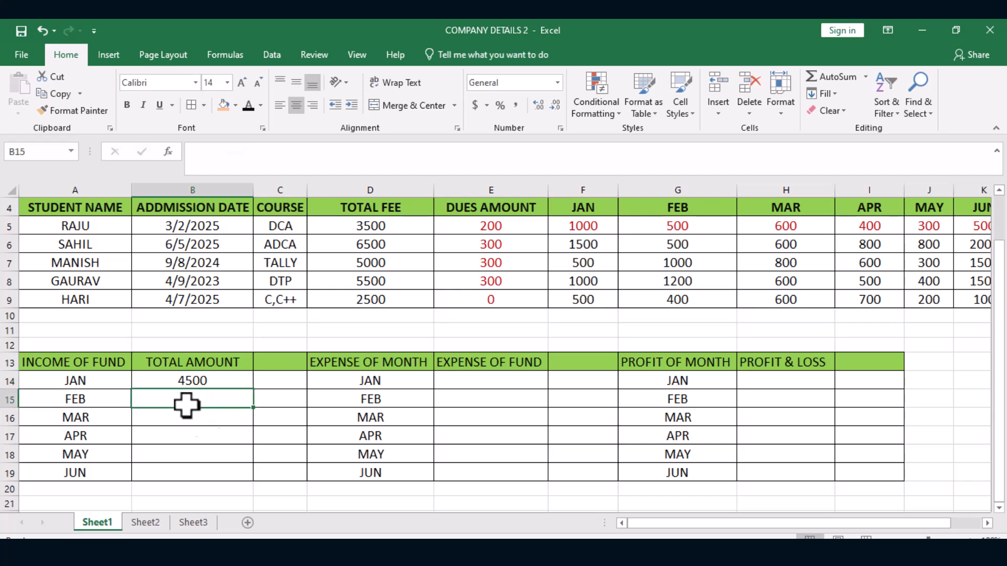
{"action": "type", "text": "="}
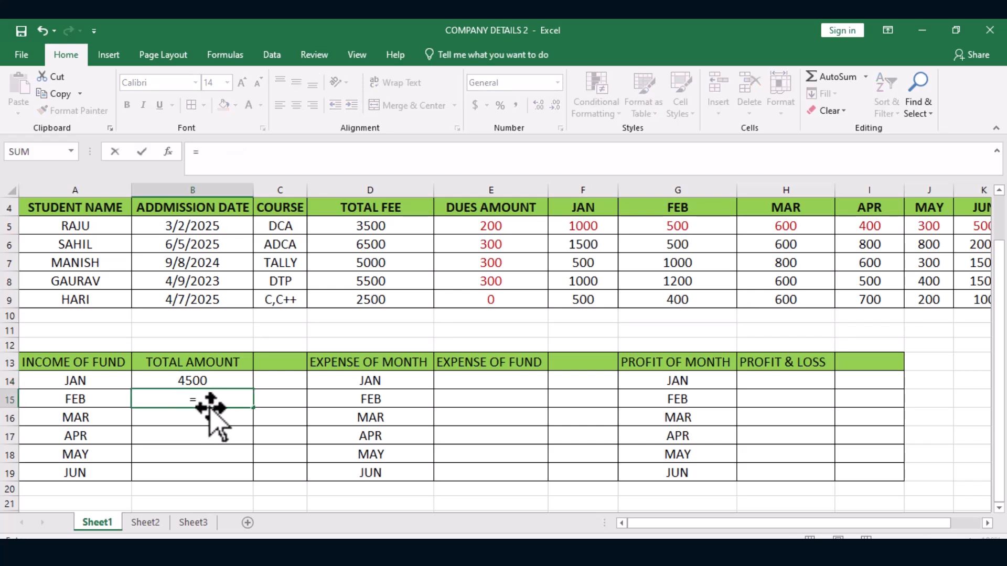
{"action": "type", "text": "SUM"}
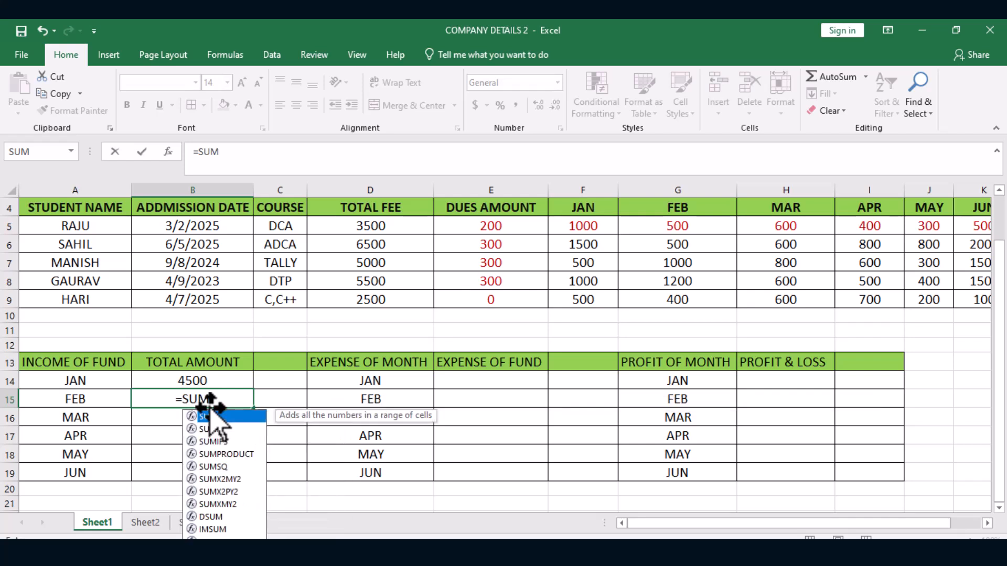
{"action": "type", "text": "("}
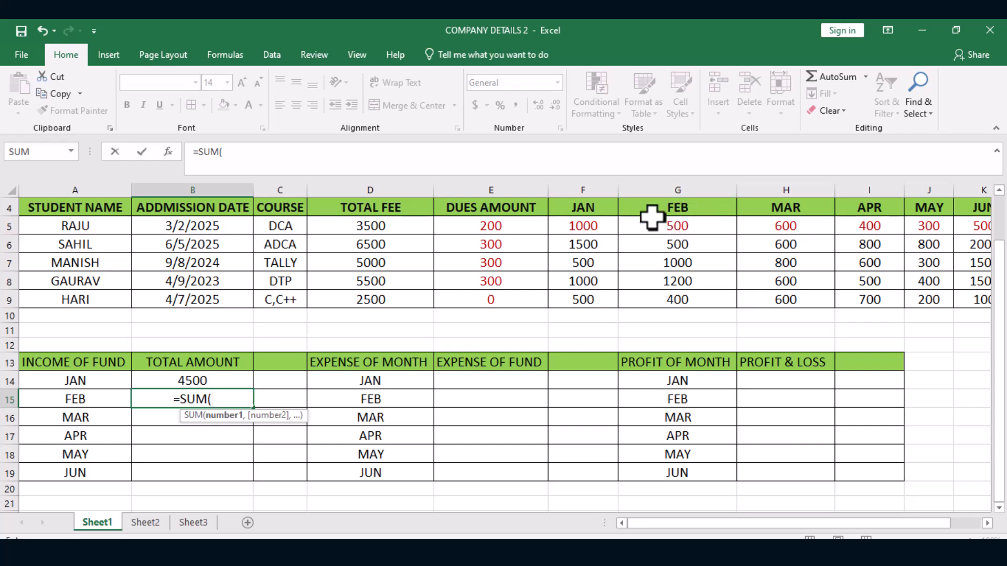
{"action": "left_click", "coordinate": [705, 225]}
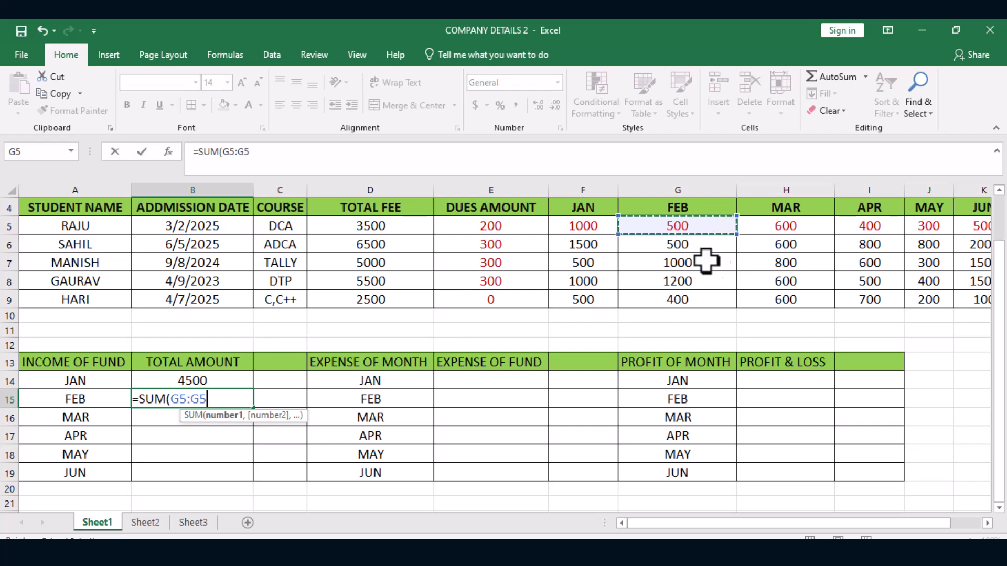
{"action": "left_click_drag", "start_coordinate": [700, 302], "coordinate": [700, 301]}
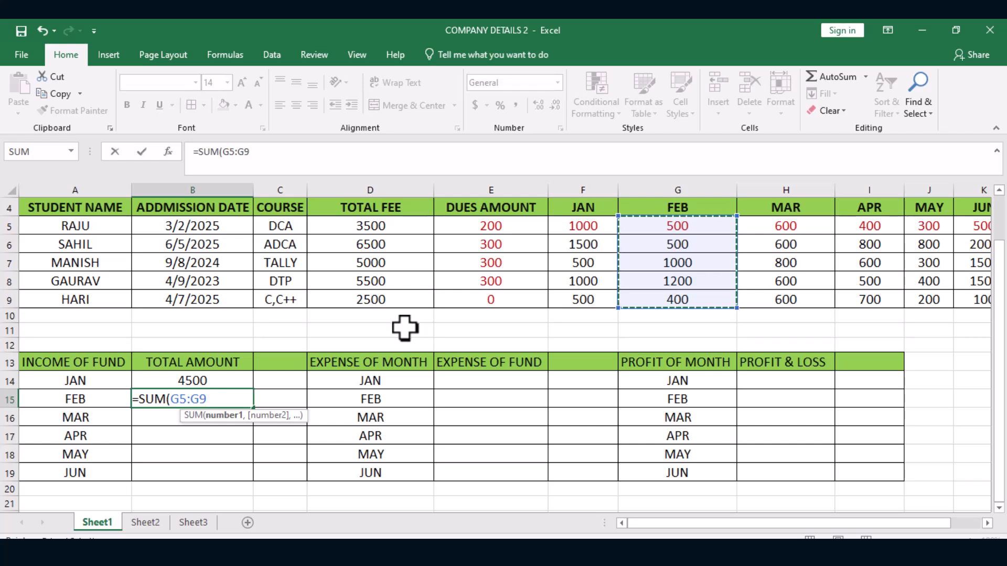
{"action": "type", "text": ")"}
{"action": "key", "text": "Return"}
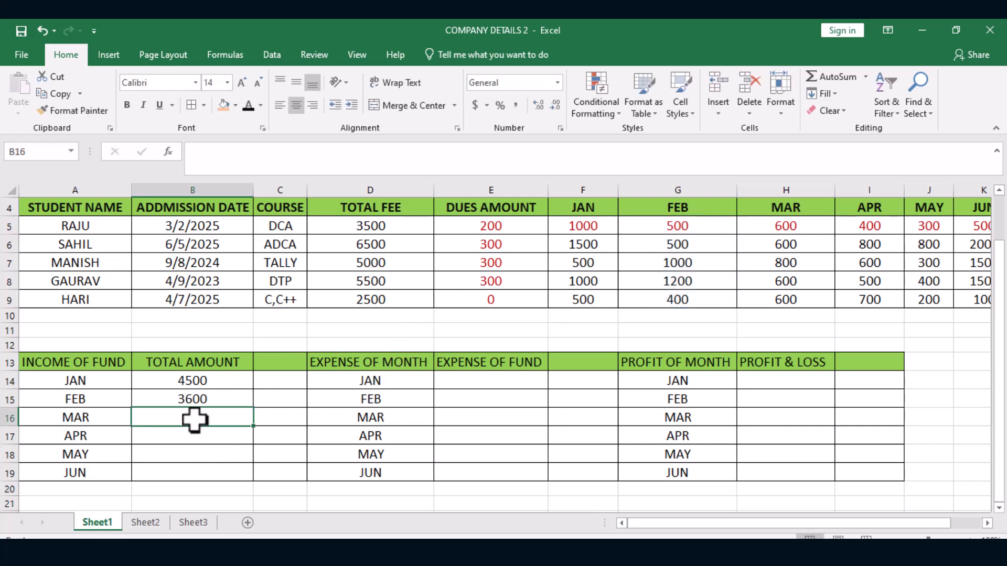
- Calculate the MAR income total in B16 by summing the MAR fee payments, H5:H9
{"action": "type", "text": "=S"}
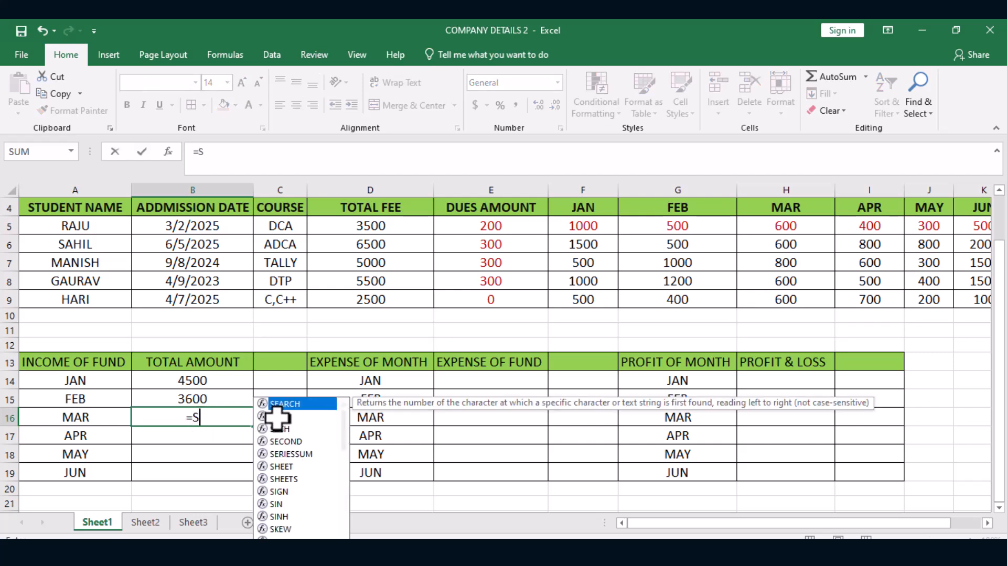
{"action": "type", "text": "UM("}
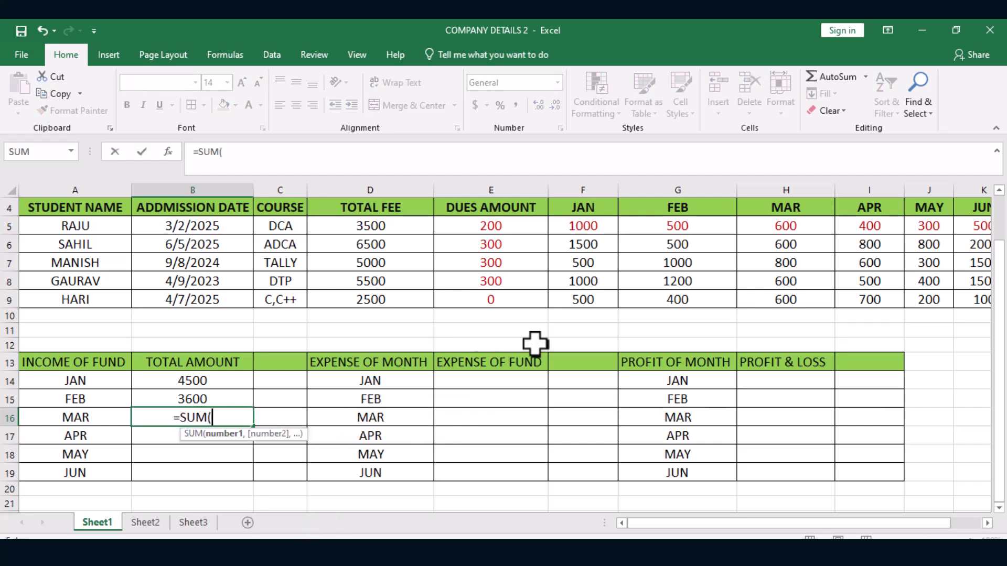
{"action": "left_click", "coordinate": [797, 228]}
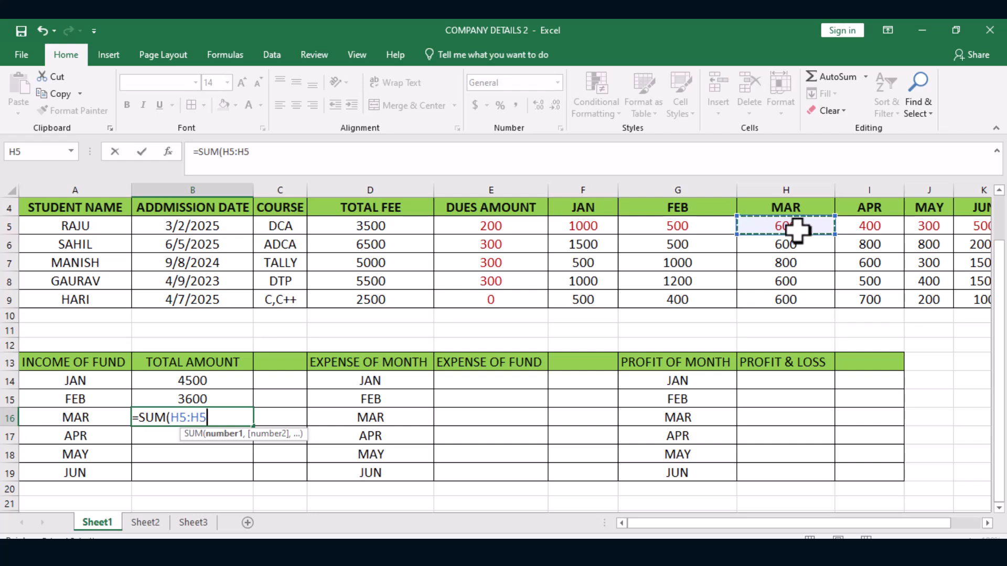
{"action": "left_click_drag", "start_coordinate": [797, 229], "coordinate": [798, 300]}
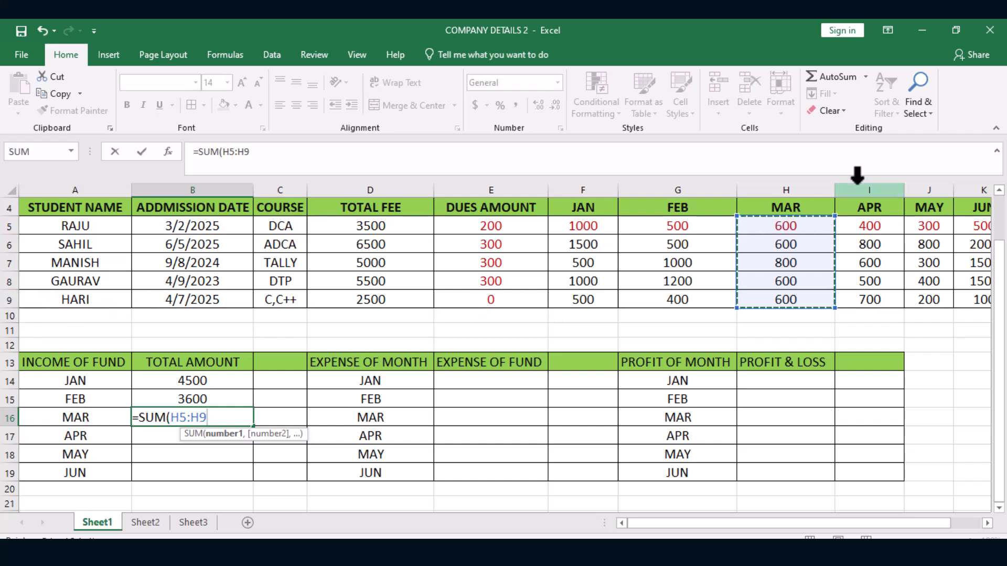
{"action": "key", "text": "Return"}
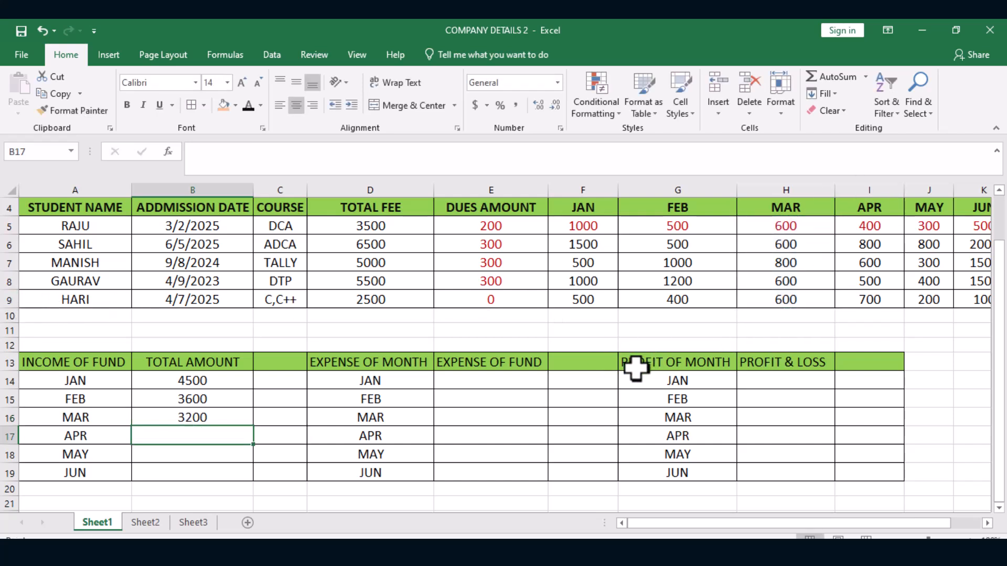
{"action": "left_click", "coordinate": [233, 418]}
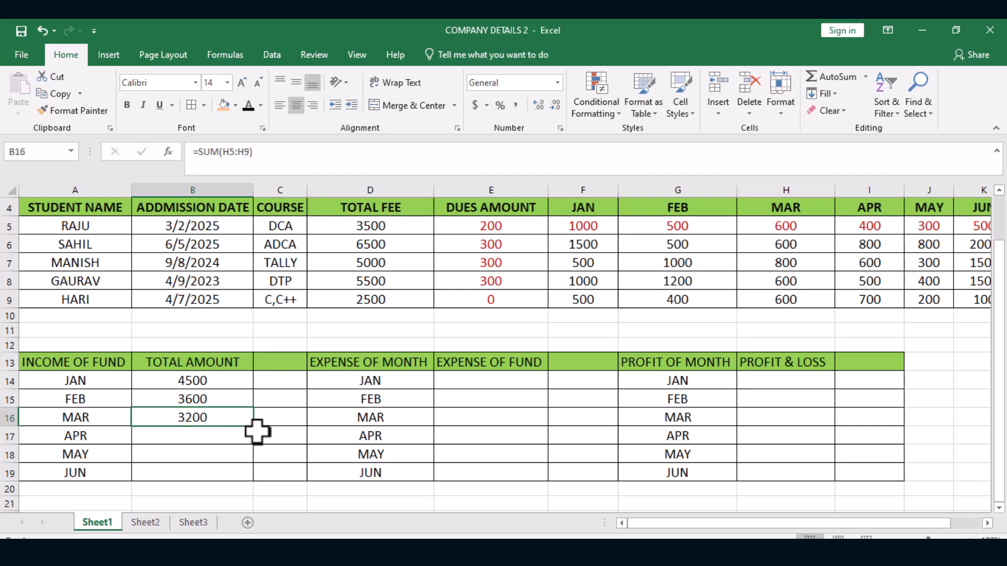
- Calculate the APR income total in B17 by summing the APR fee payments, I5:I9
{"action": "left_click", "coordinate": [237, 435]}
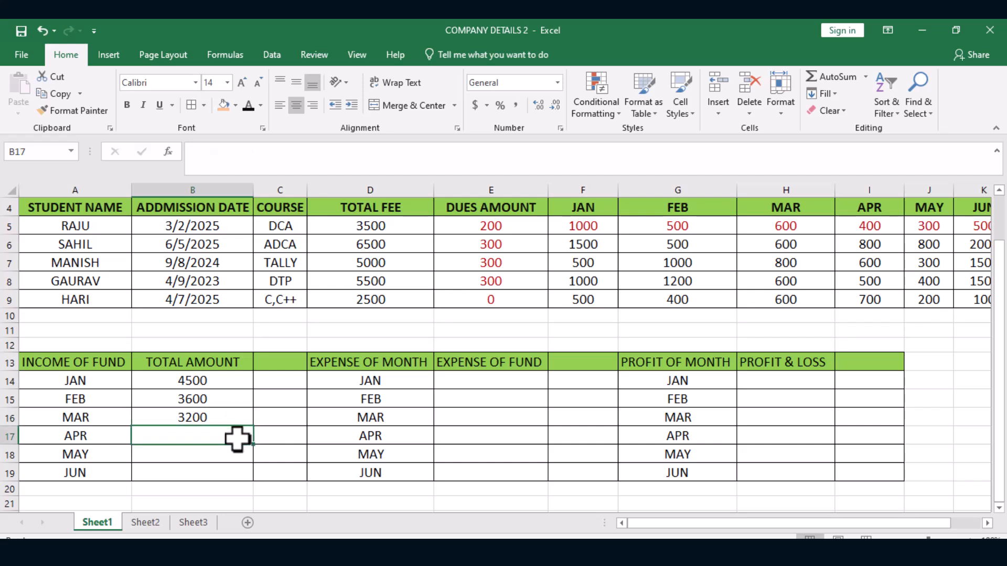
{"action": "type", "text": "="}
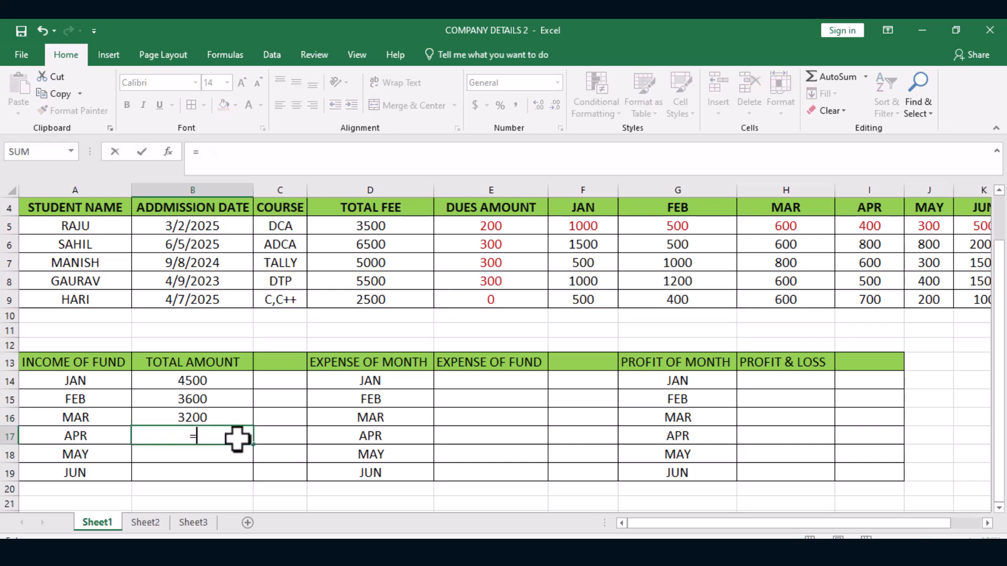
{"action": "type", "text": "SUM("}
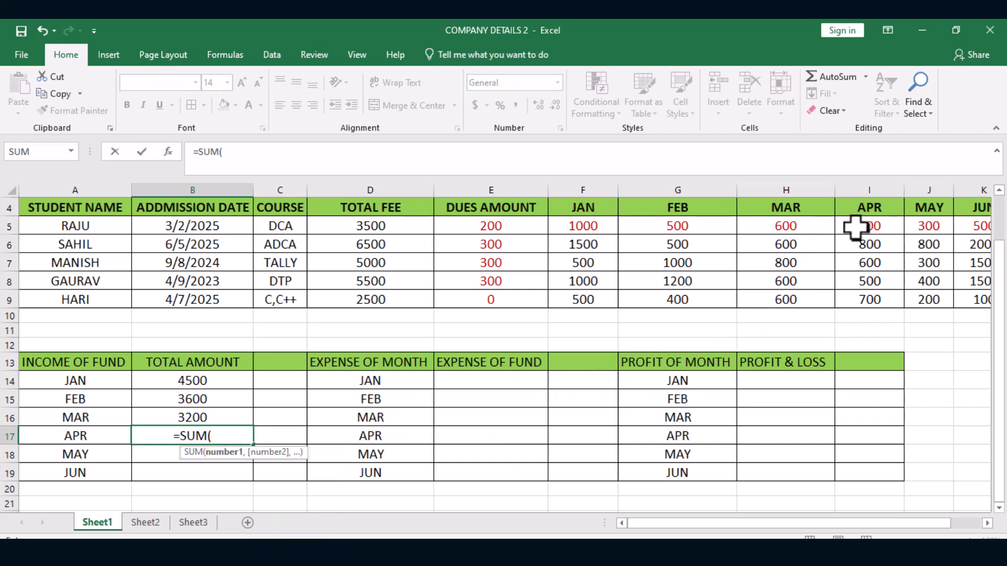
{"action": "left_click", "coordinate": [873, 228]}
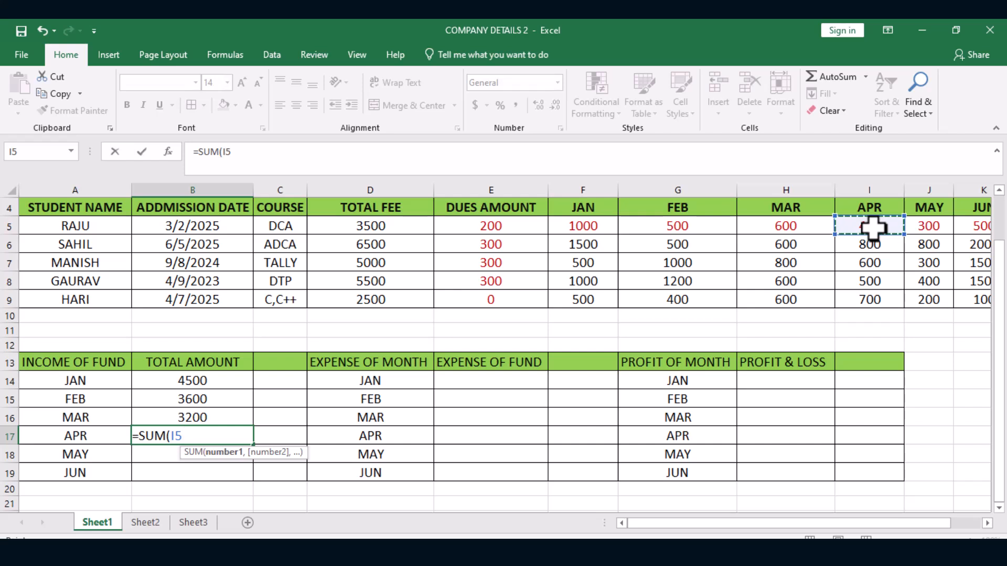
{"action": "left_click_drag", "start_coordinate": [872, 227], "coordinate": [870, 295]}
{"action": "key", "text": "Return"}
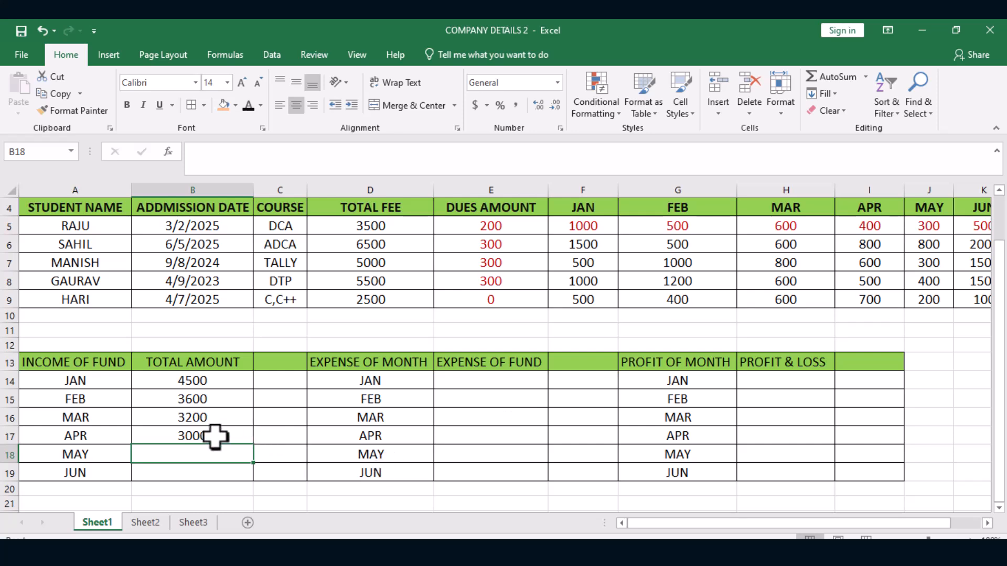
- Calculate the MAY income total in B18 by summing the MAY fee payments, J5:J9
{"action": "scroll", "coordinate": [220, 414], "scroll_direction": "down", "scroll_amount": 1}
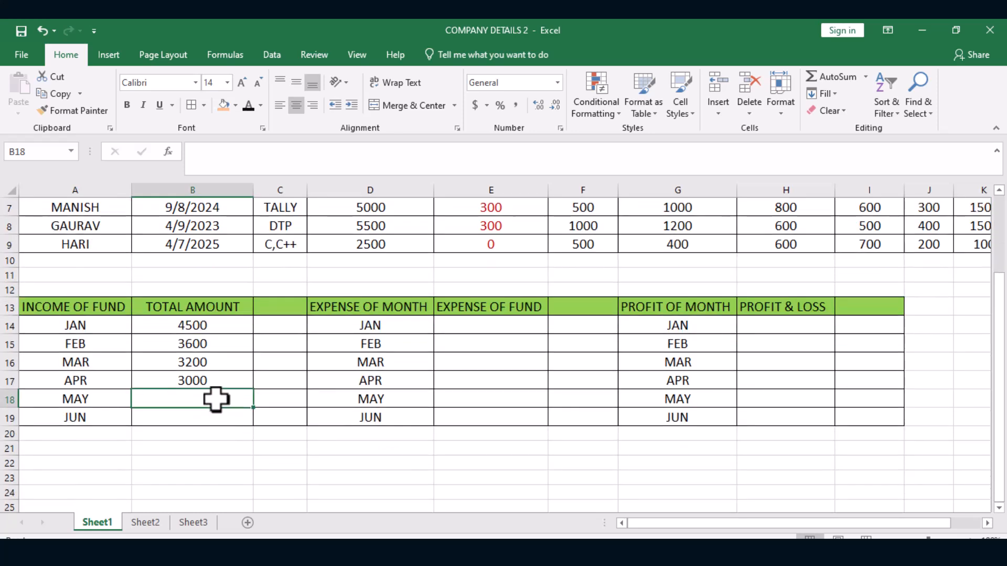
{"action": "type", "text": "="}
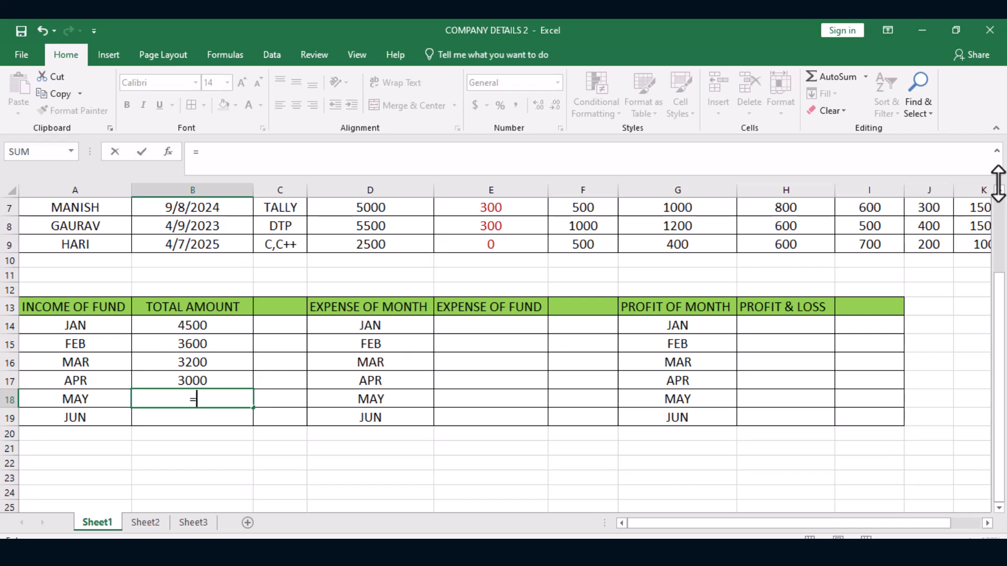
{"action": "scroll", "coordinate": [959, 299], "scroll_direction": "up", "scroll_amount": 1}
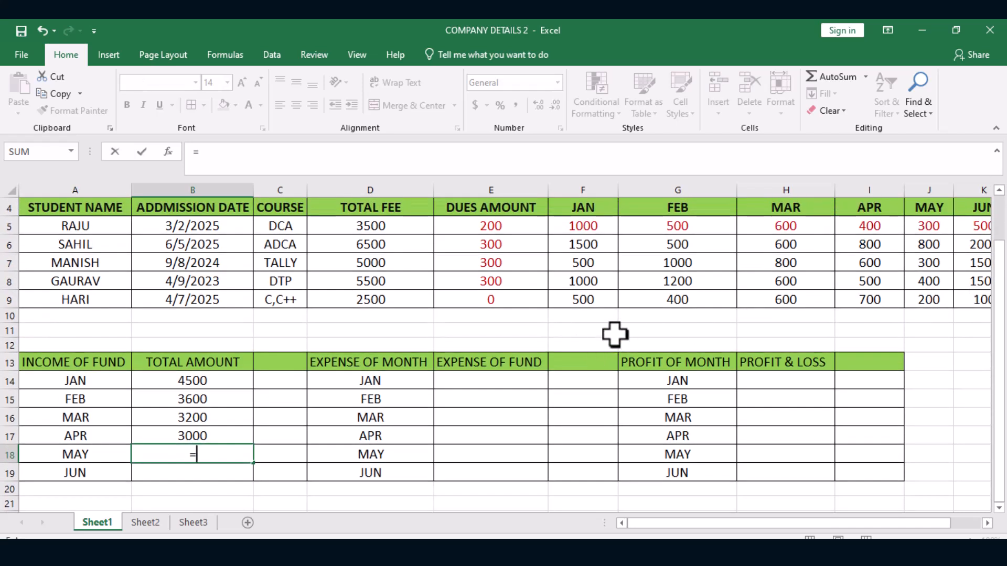
{"action": "type", "text": "SUM("}
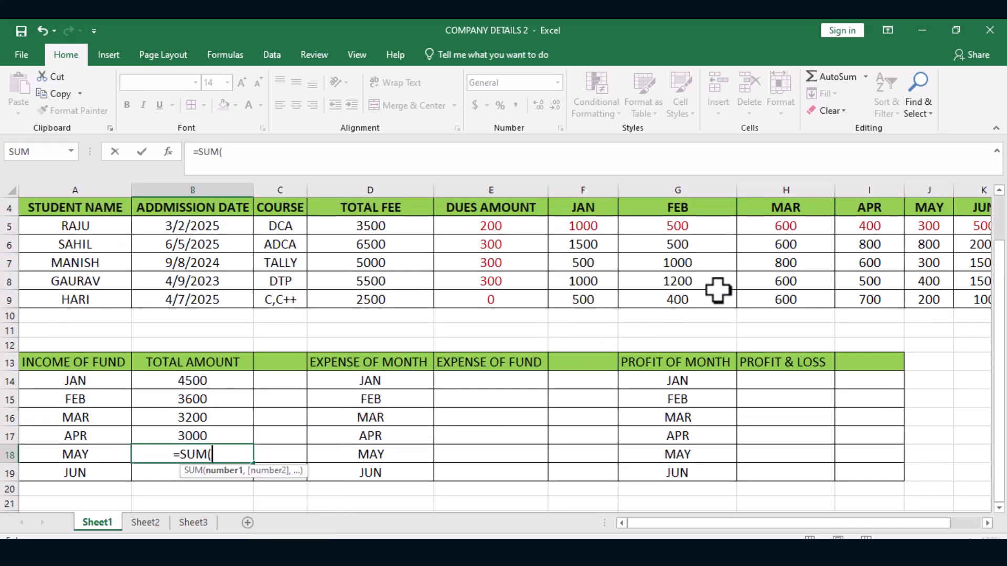
{"action": "left_click", "coordinate": [941, 227]}
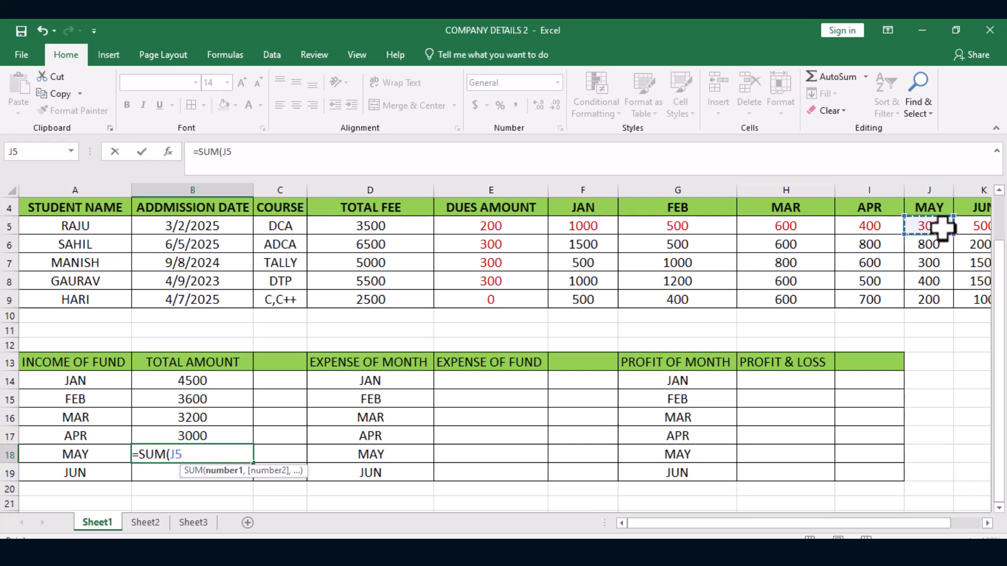
{"action": "left_click_drag", "start_coordinate": [941, 227], "coordinate": [928, 299]}
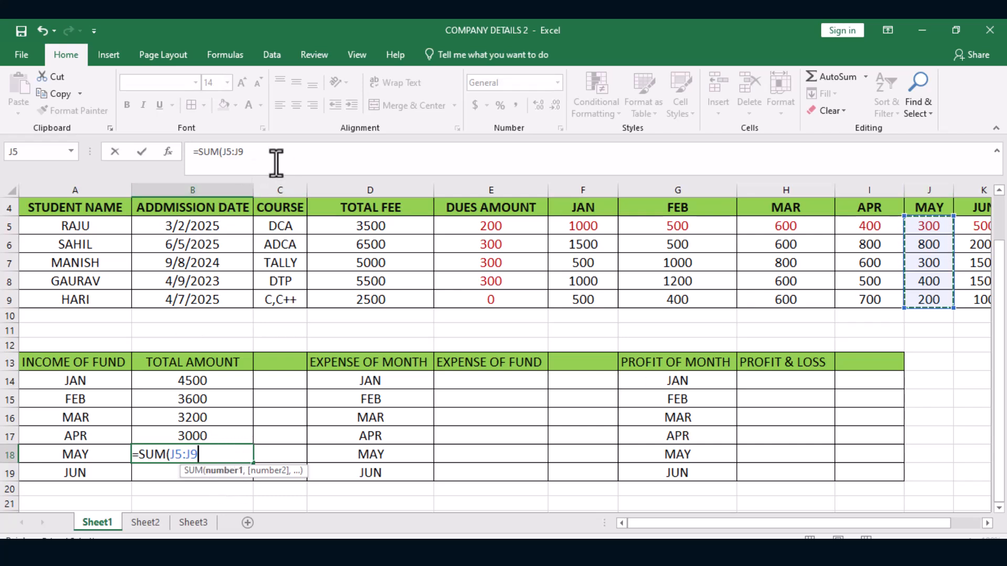
{"action": "key", "text": "Return"}
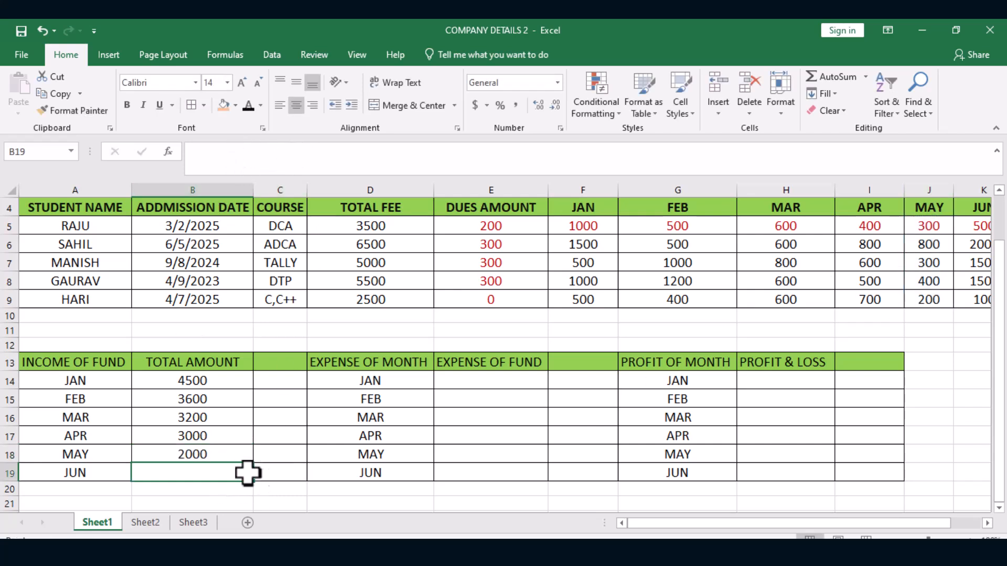
- Calculate the JUN income total in B19 by summing the JUN fee payments, K5:K9
{"action": "type", "text": "="}
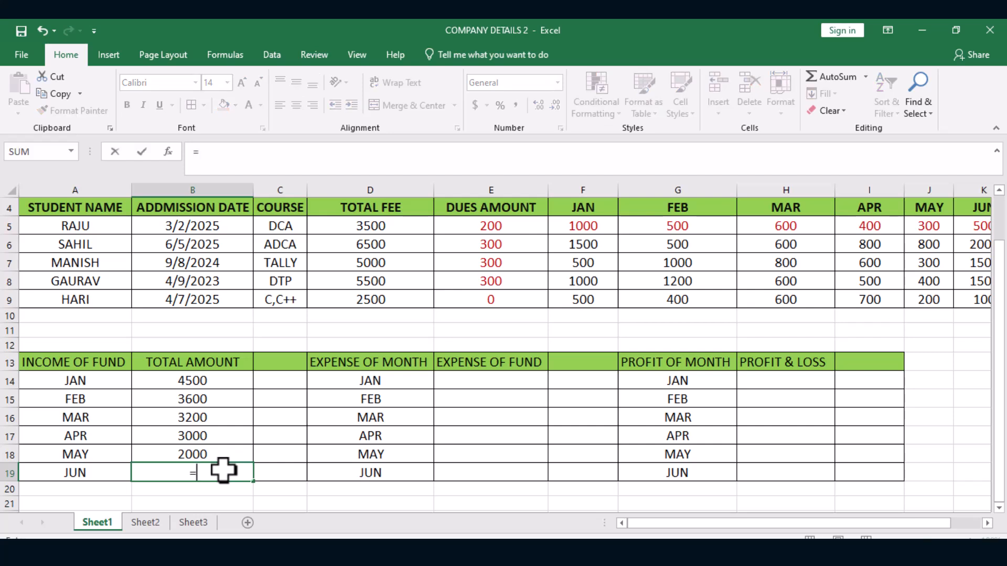
{"action": "type", "text": "SUM"}
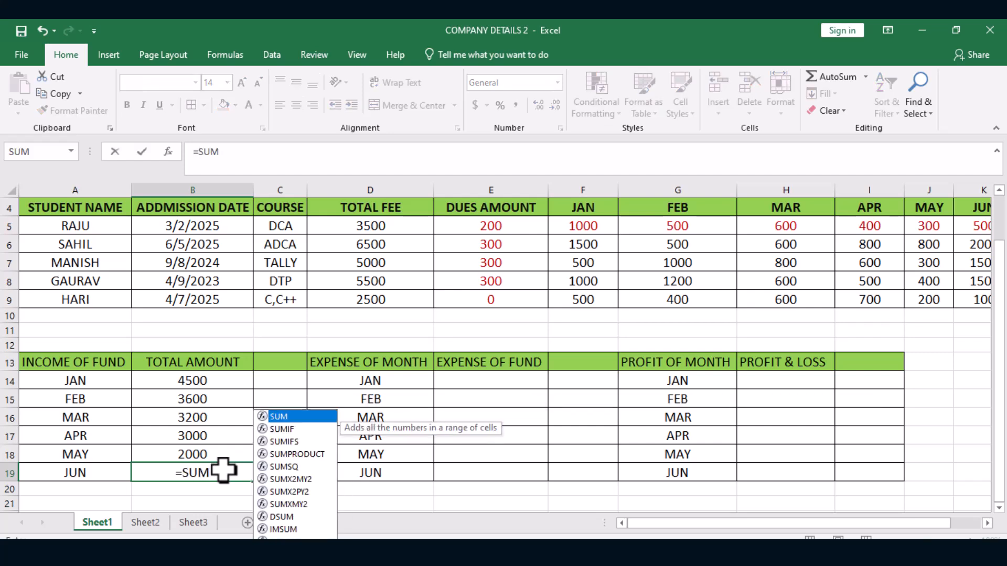
{"action": "type", "text": "("}
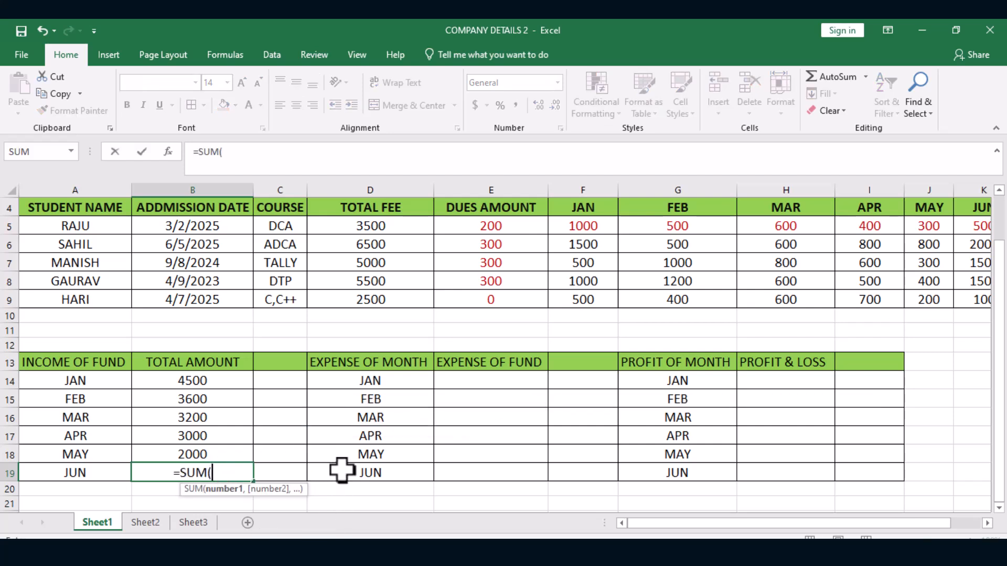
{"action": "left_click", "coordinate": [986, 221]}
{"action": "left_click_drag", "start_coordinate": [986, 220], "coordinate": [881, 301]}
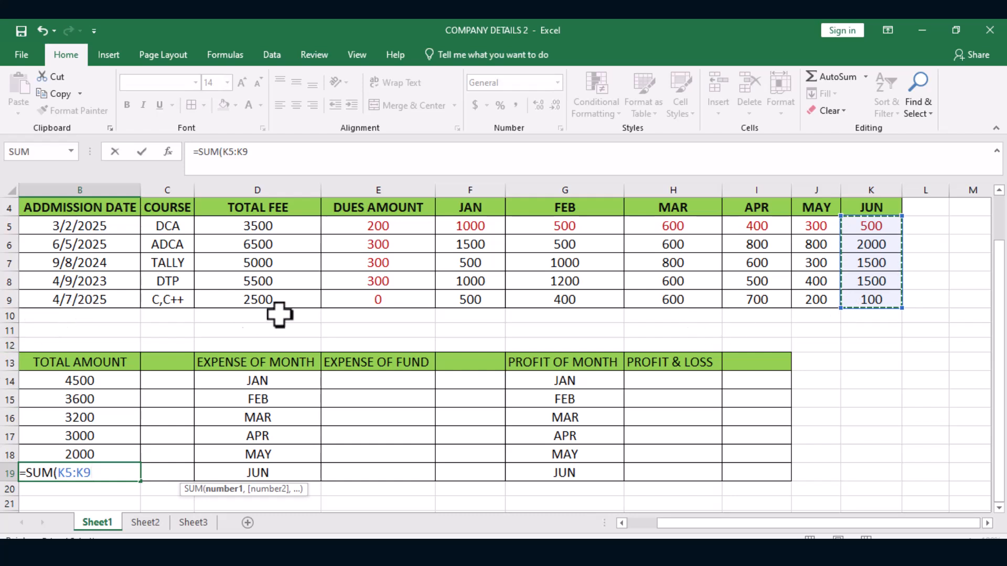
{"action": "key", "text": "Return"}
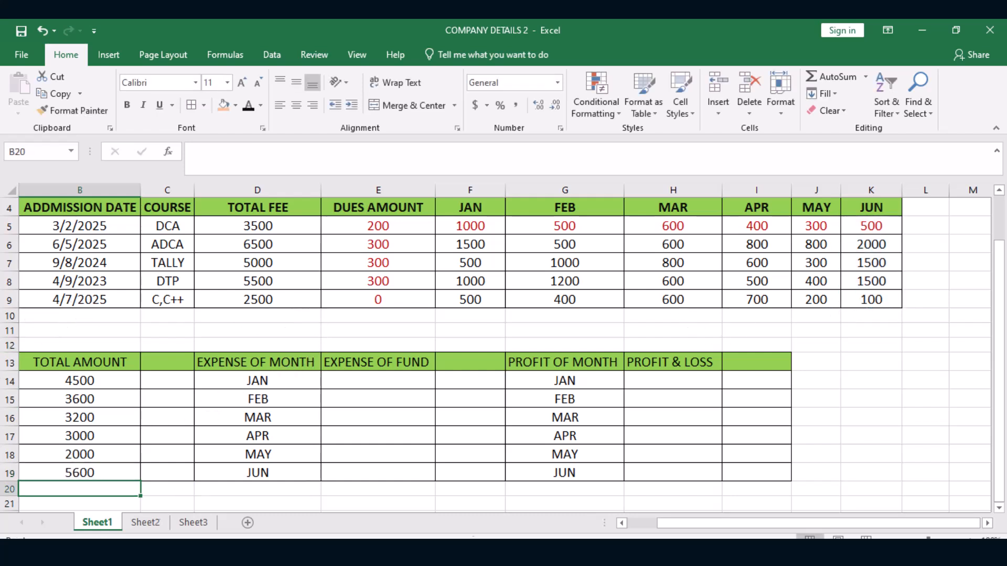
- Enter the EXPENSE OF FUND amounts for JAN, FEB and MAR in E14:E16 as 4000, 3000 and 2500
{"action": "left_click_drag", "start_coordinate": [675, 530], "coordinate": [580, 499]}
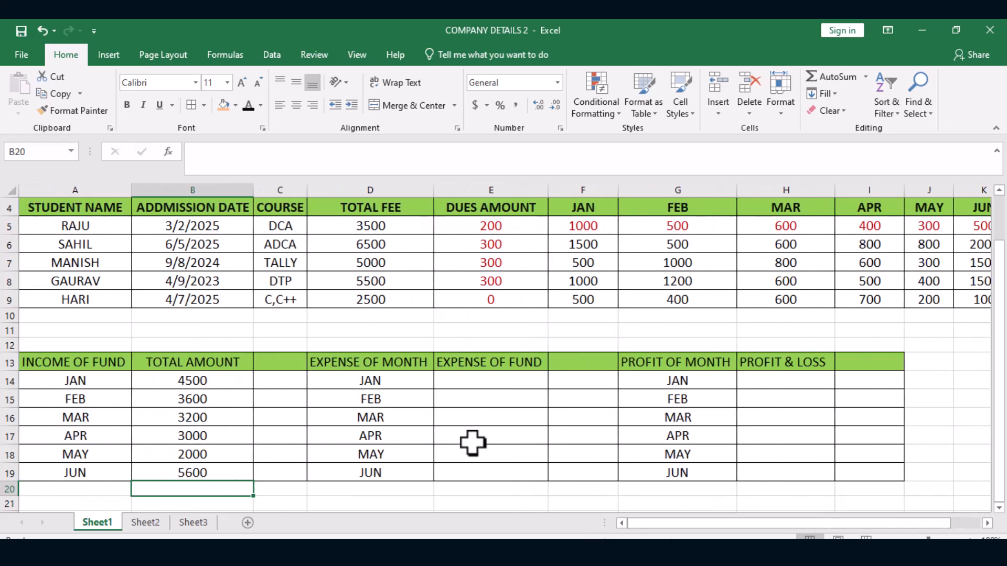
{"action": "left_click", "coordinate": [479, 382]}
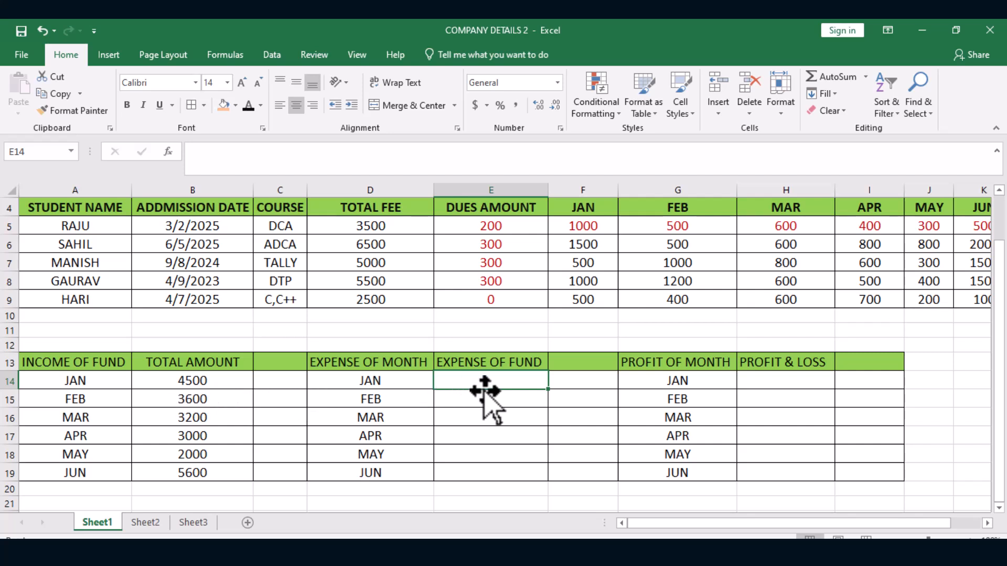
{"action": "type", "text": "400"}
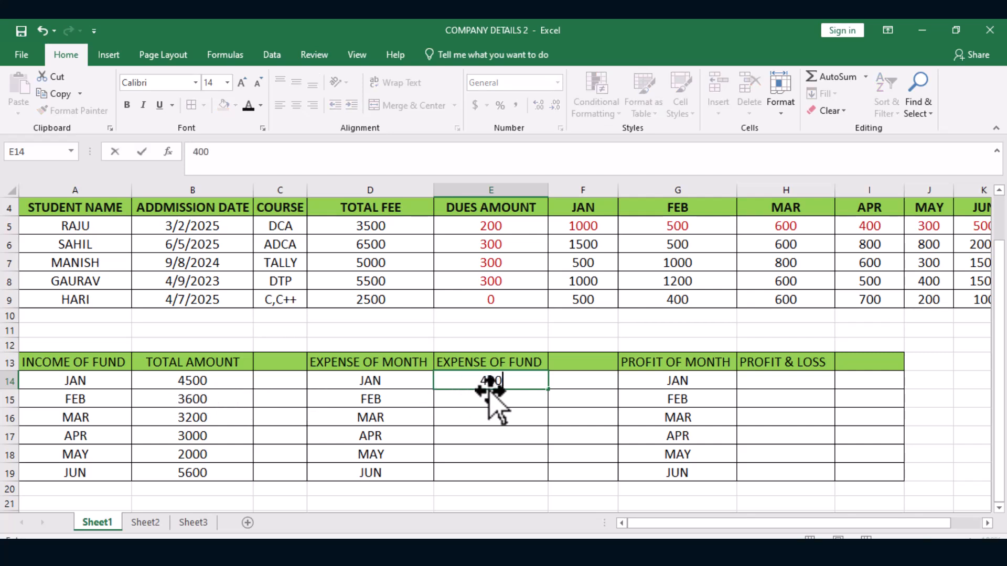
{"action": "type", "text": "0"}
{"action": "left_click", "coordinate": [529, 418]}
{"action": "left_click", "coordinate": [519, 403]}
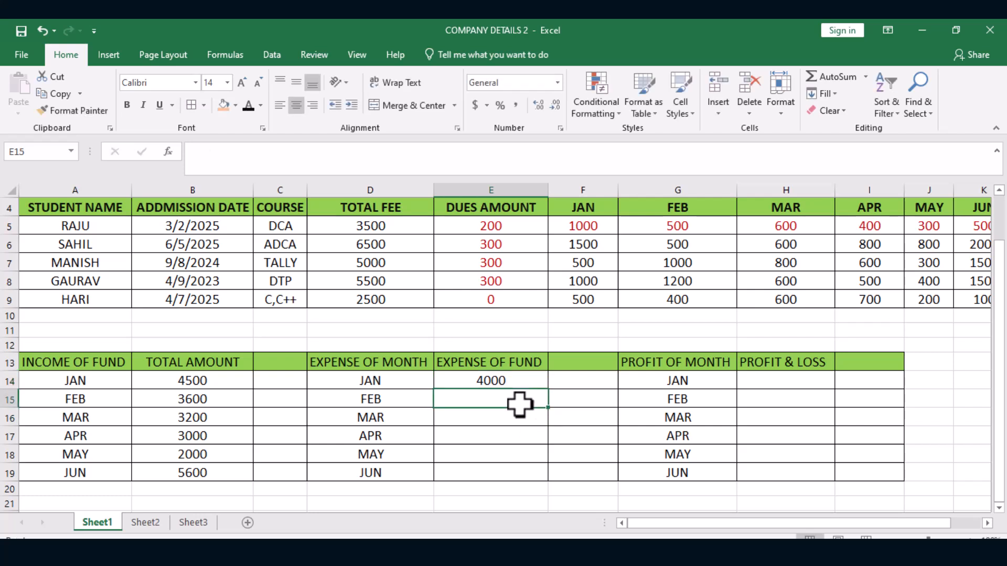
{"action": "type", "text": "3000"}
{"action": "left_click", "coordinate": [487, 432]}
{"action": "left_click", "coordinate": [489, 417]}
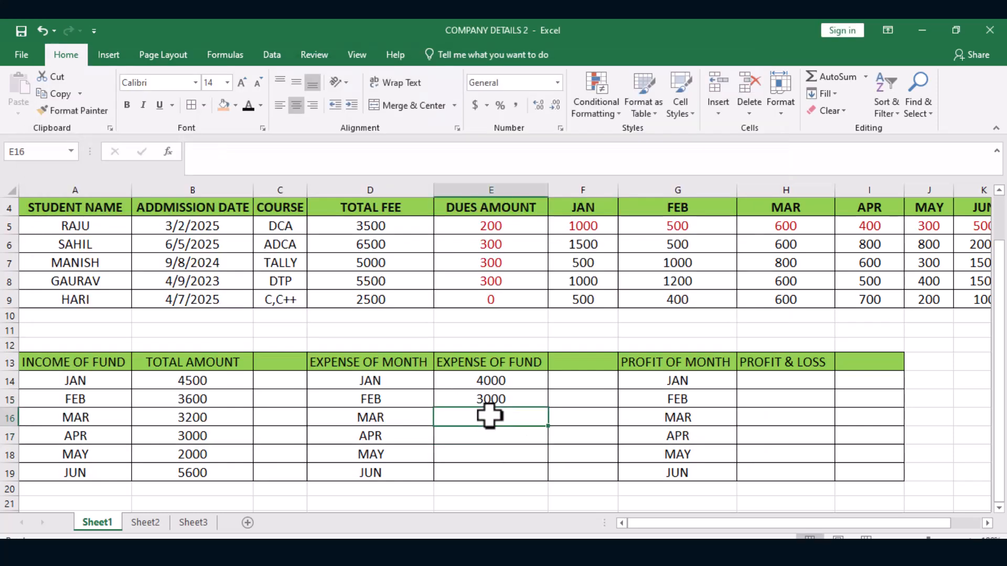
{"action": "type", "text": "2500"}
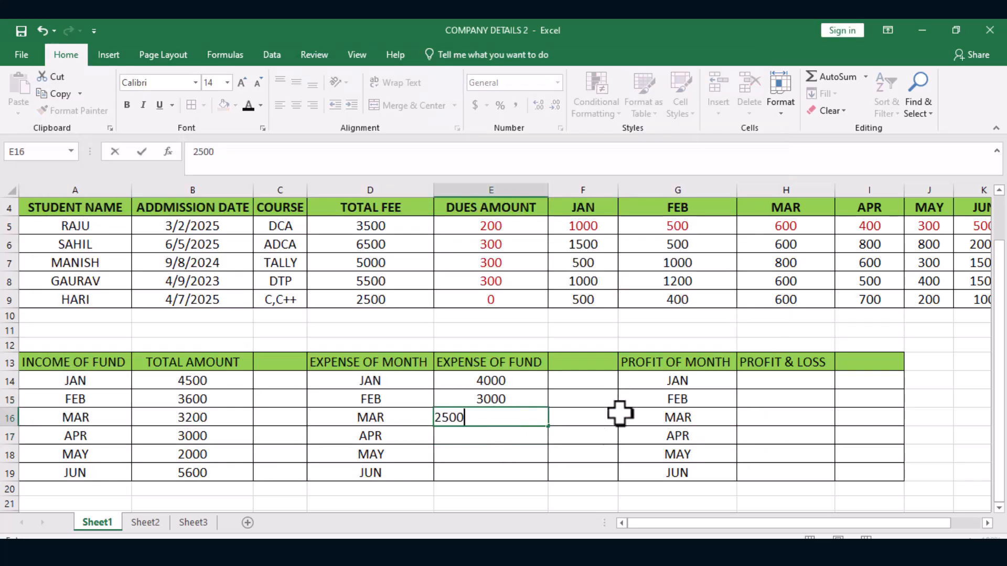
- Enter the EXPENSE OF FUND amounts for APR, MAY and JUN in E17:E19 as 2000, 1500 and 5000
{"action": "left_click", "coordinate": [511, 434]}
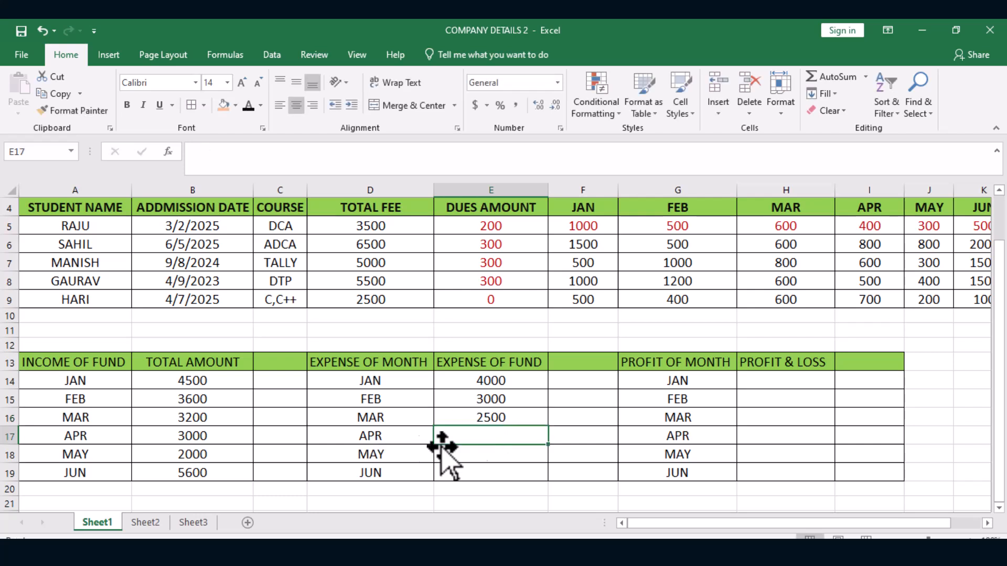
{"action": "type", "text": "2000"}
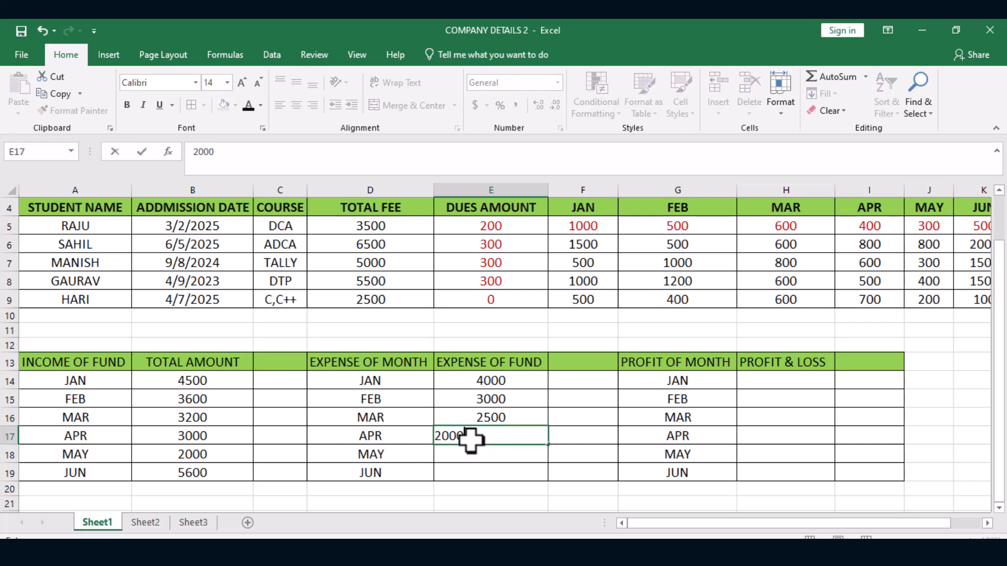
{"action": "left_click", "coordinate": [490, 448]}
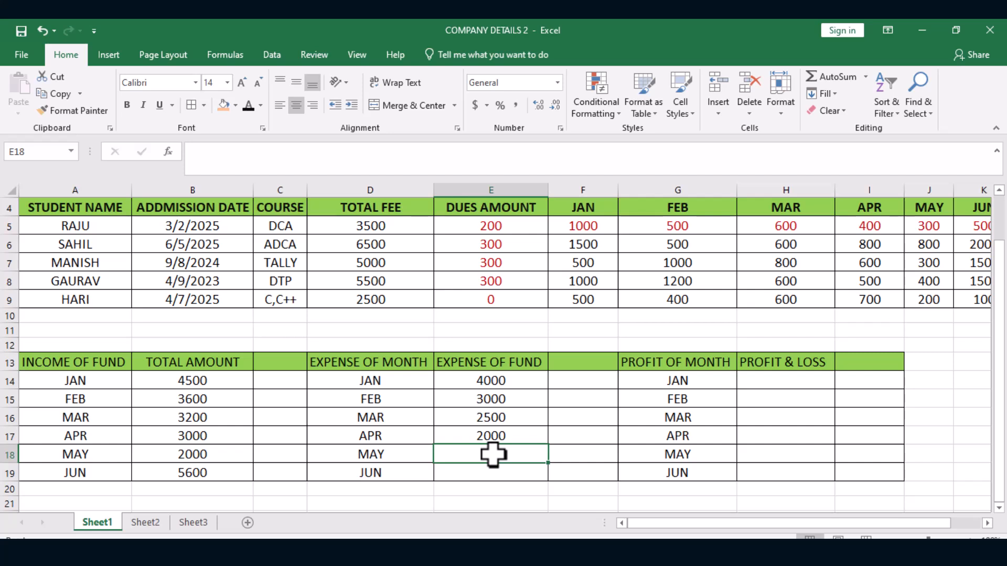
{"action": "type", "text": "1500"}
{"action": "left_click", "coordinate": [541, 468]}
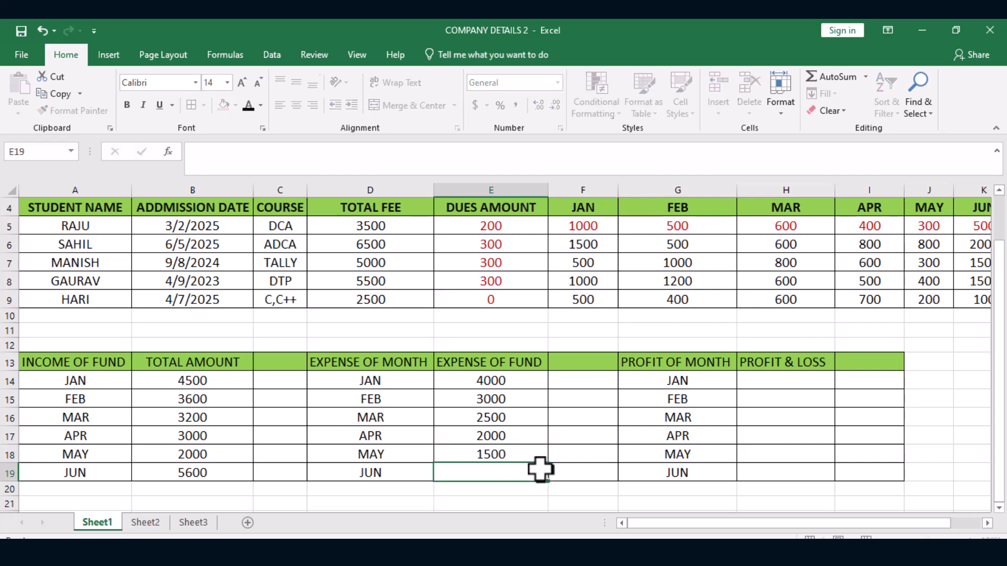
{"action": "type", "text": "5000"}
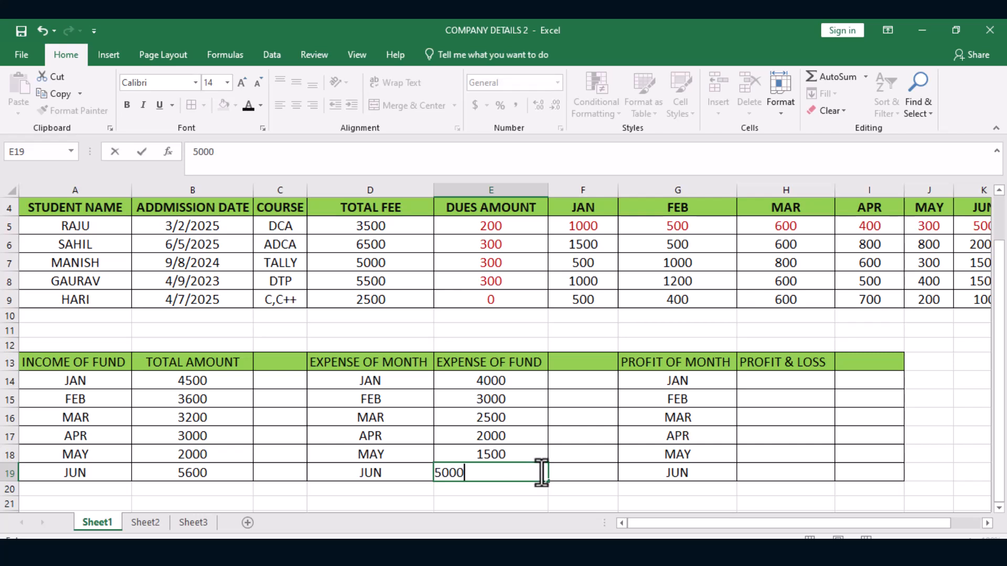
{"action": "left_click", "coordinate": [598, 439]}
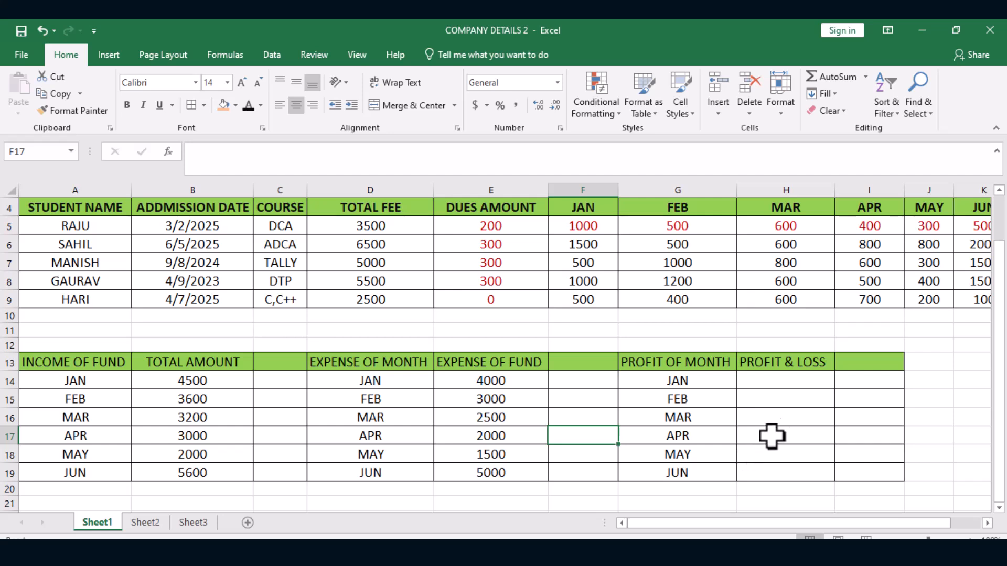
- Calculate the JAN profit in H14 by subtracting the JAN expense from the JAN income, =B14-E14
{"action": "left_click", "coordinate": [777, 385]}
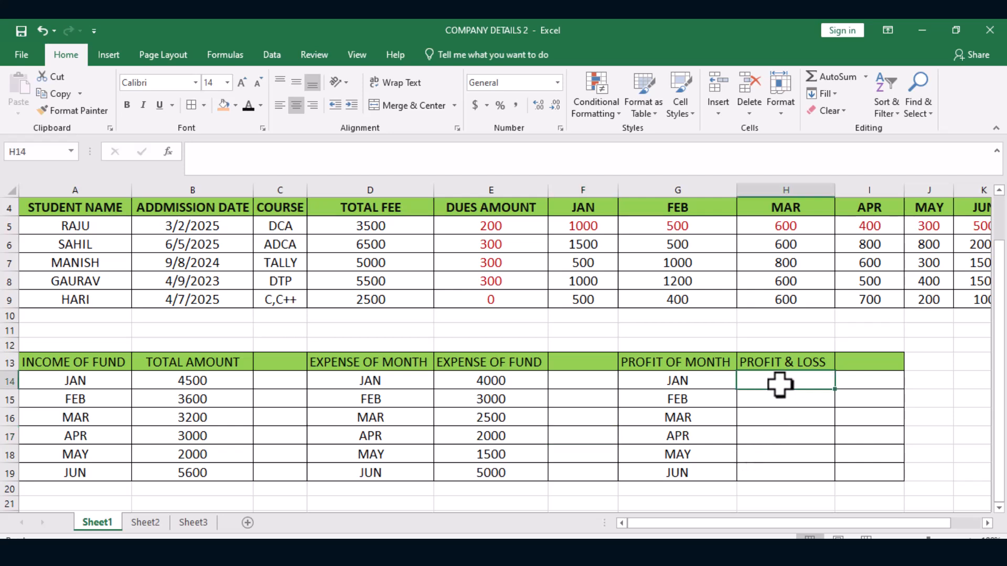
{"action": "type", "text": "="}
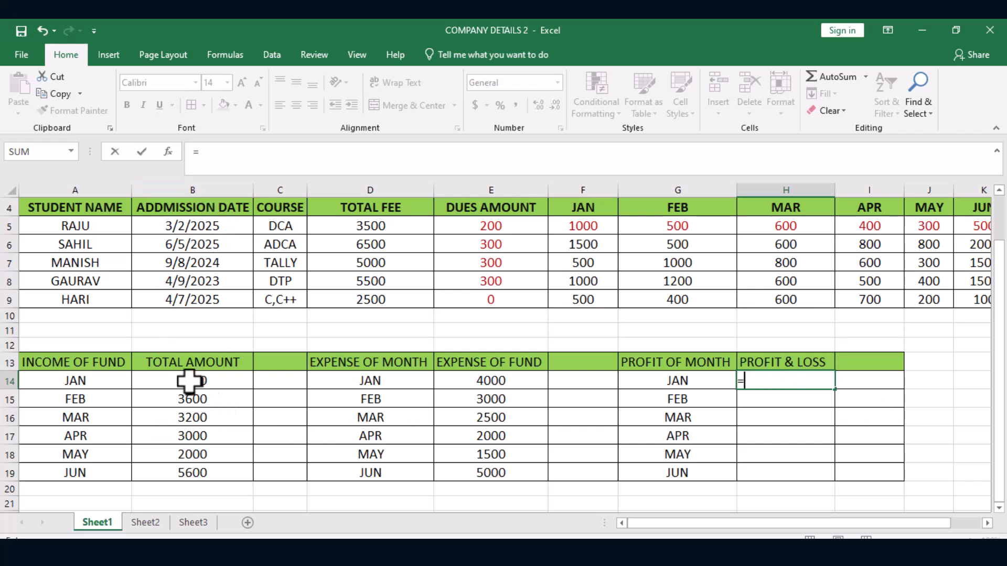
{"action": "left_click", "coordinate": [218, 381]}
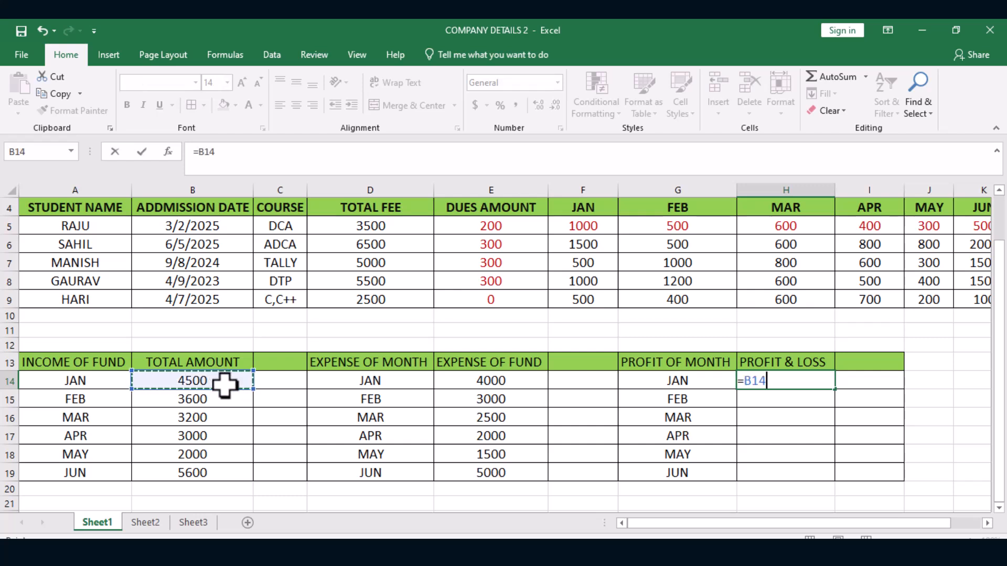
{"action": "type", "text": "-"}
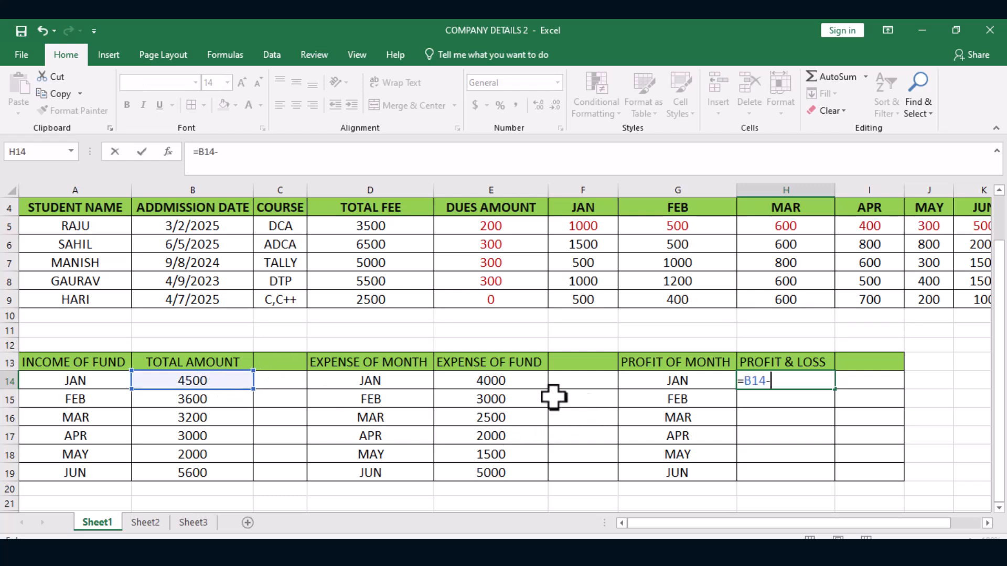
{"action": "left_click", "coordinate": [524, 381]}
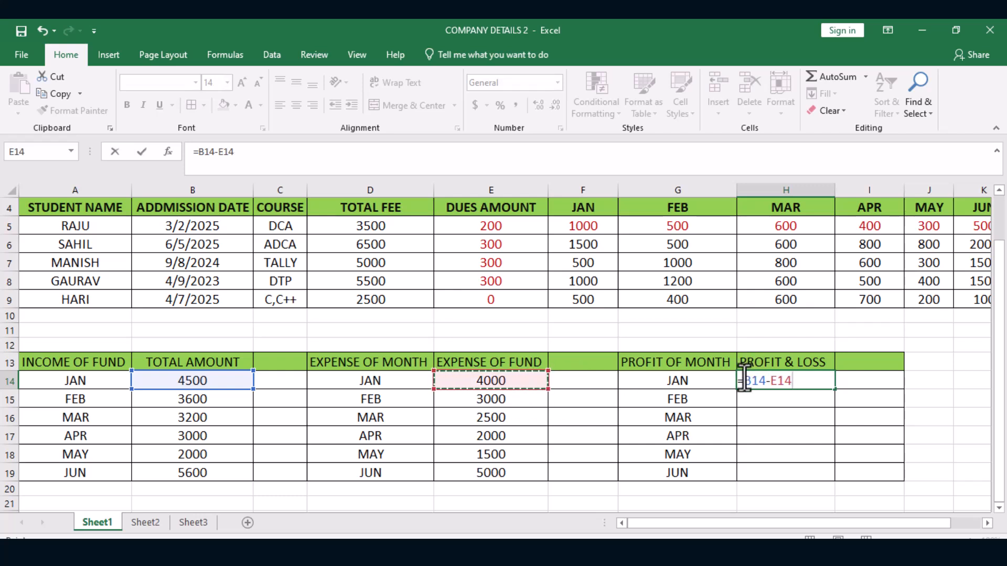
{"action": "key", "text": "Return"}
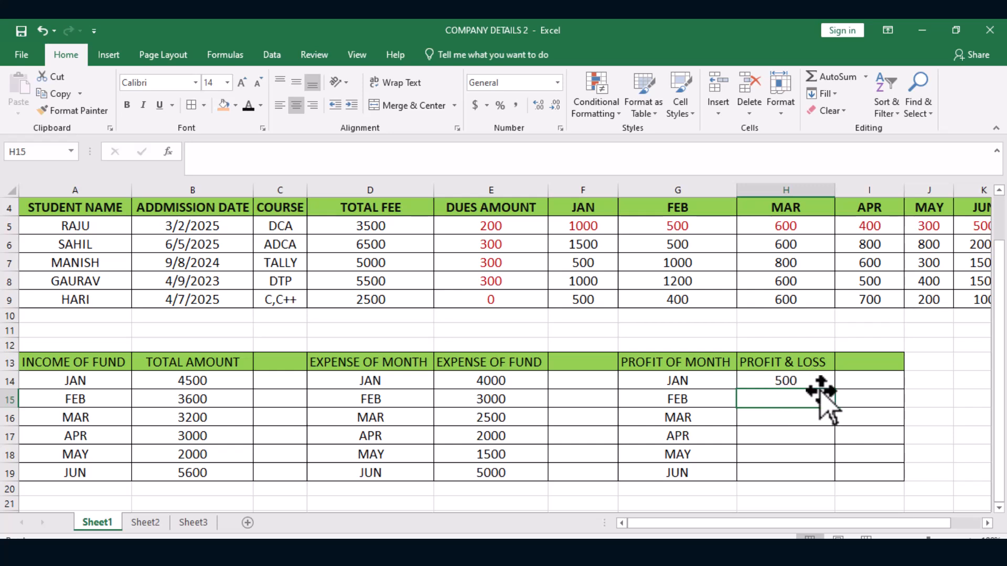
{"action": "left_click", "coordinate": [785, 379]}
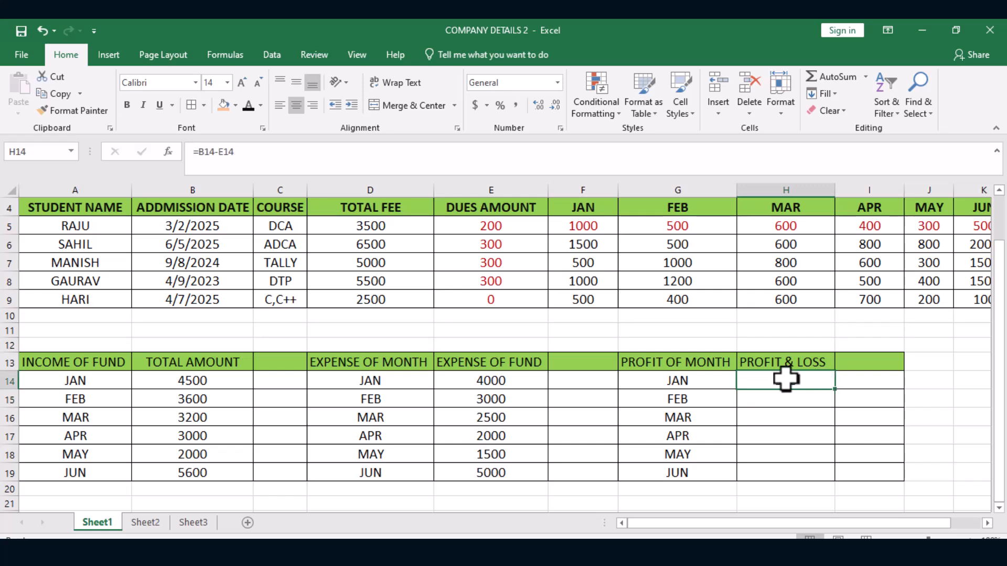
- Calculate the FEB profit in H15 by subtracting the FEB expense from the FEB income, =B15-E15
{"action": "left_click", "coordinate": [771, 402]}
{"action": "type", "text": "="}
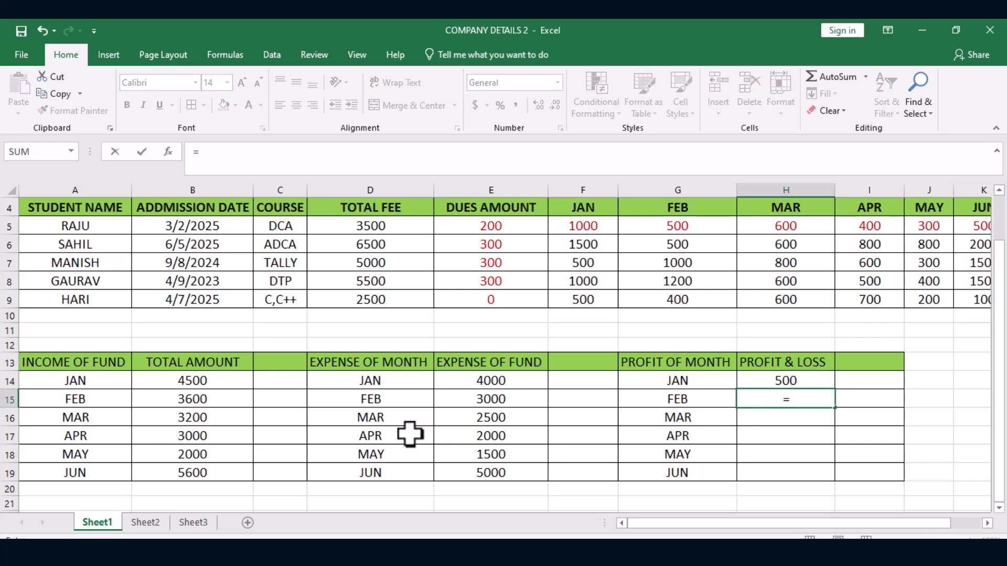
{"action": "left_click", "coordinate": [230, 399]}
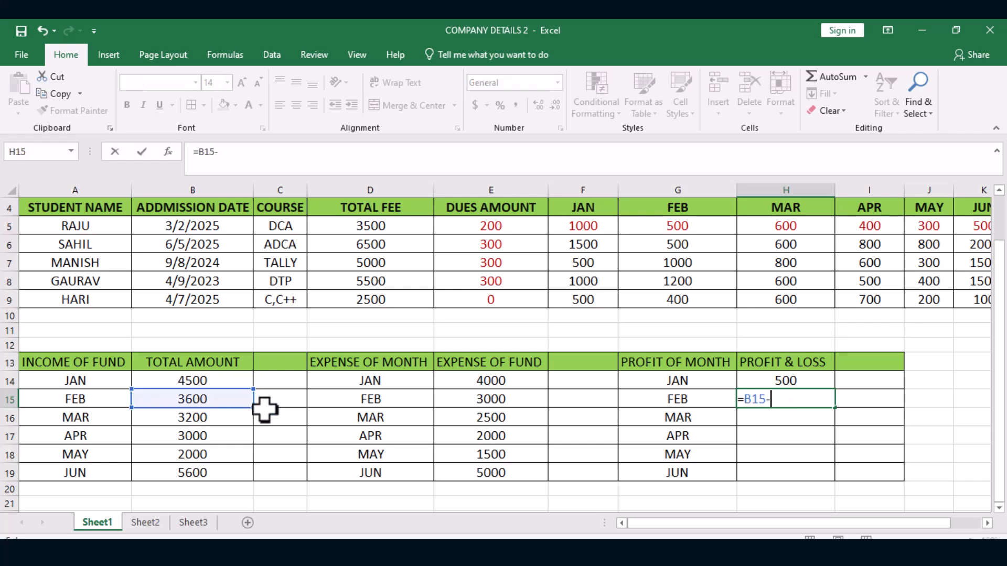
{"action": "type", "text": "-"}
{"action": "left_click", "coordinate": [507, 402]}
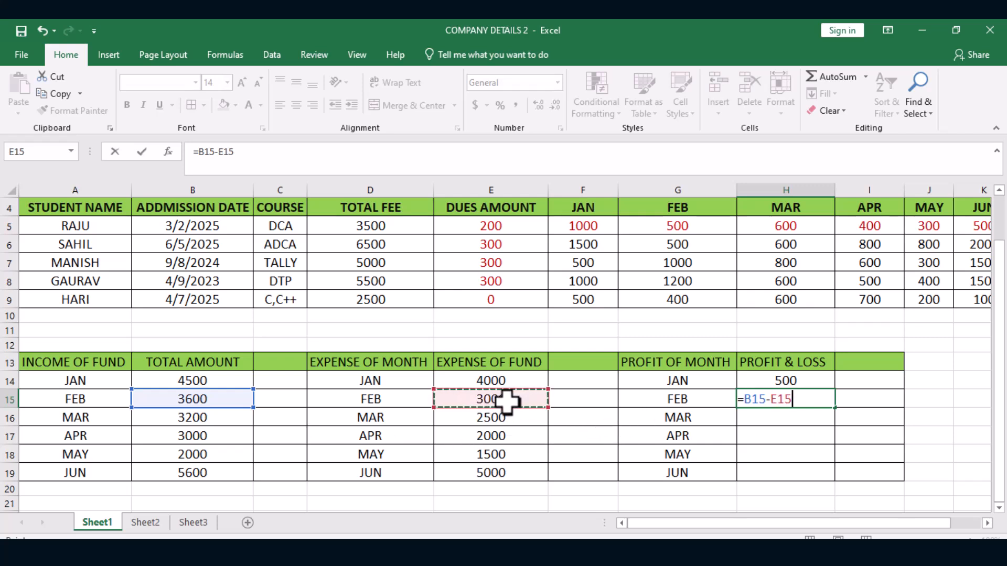
{"action": "key", "text": "Return"}
- Fill the FEB profit formula from H15 down through H19 for the MAR to JUN rows
{"action": "left_click", "coordinate": [821, 399]}
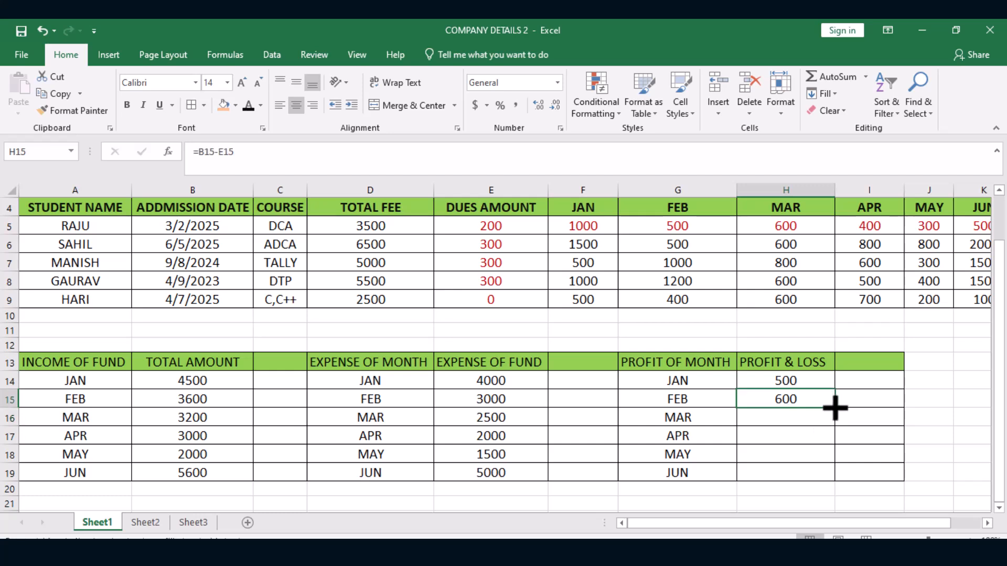
{"action": "double_click", "coordinate": [835, 408]}
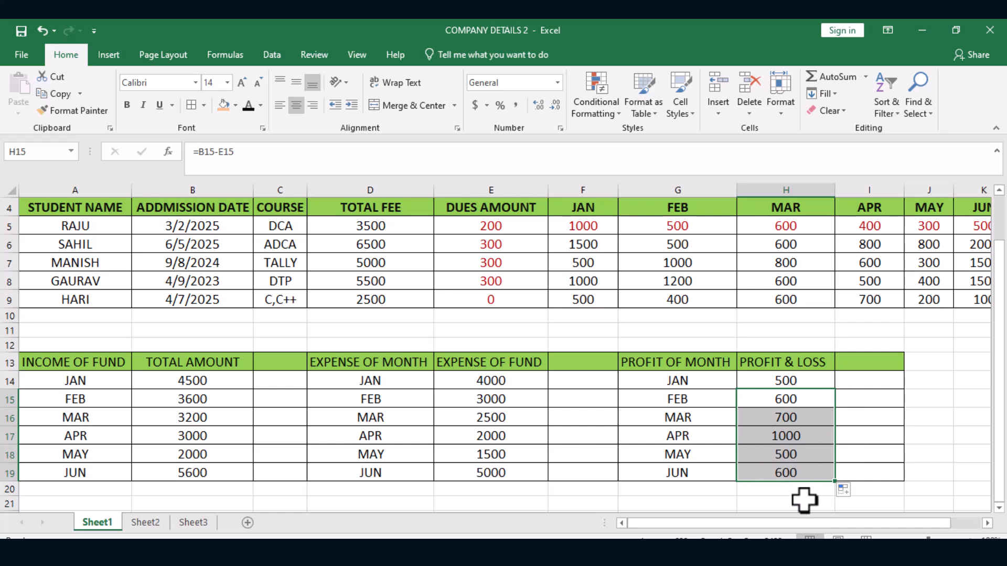
{"action": "left_click", "coordinate": [861, 438]}
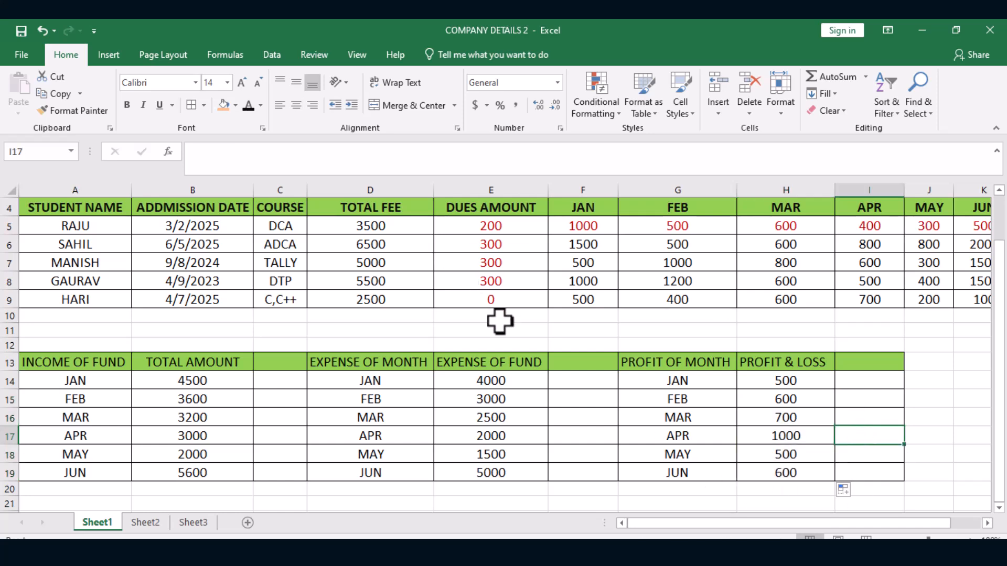
{"action": "scroll", "coordinate": [500, 322], "scroll_direction": "up", "scroll_amount": 1}
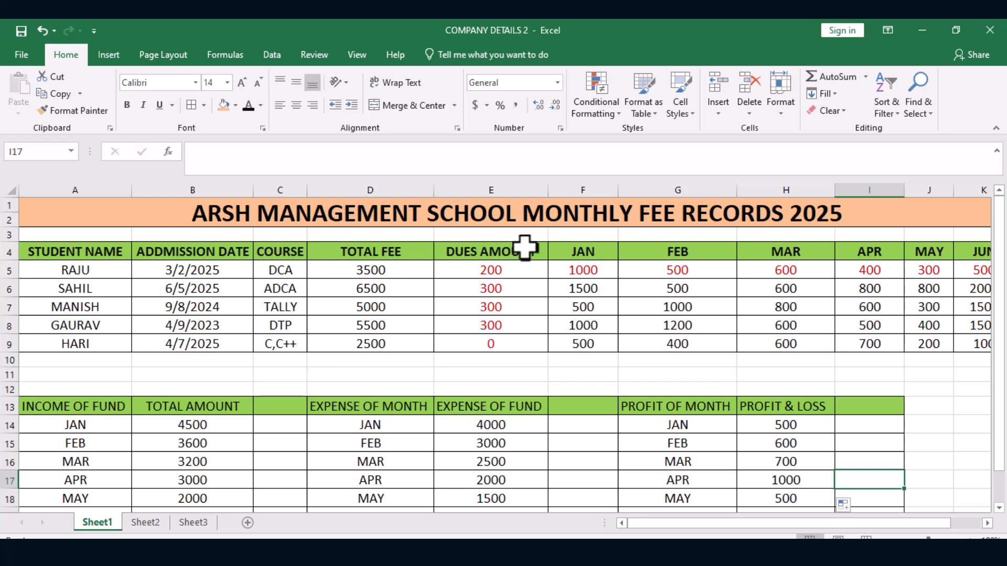